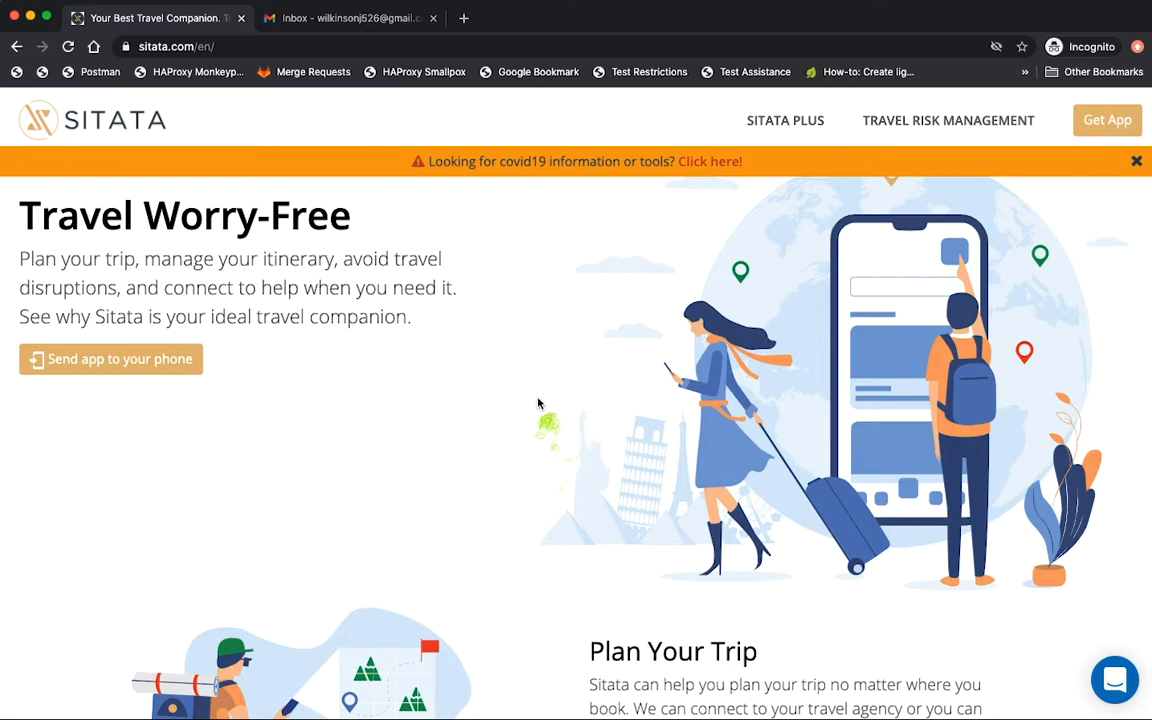
Go to the For Medical Practitioners page from the footer and choose Apply Now.
scroll(537, 403, "down", 10)
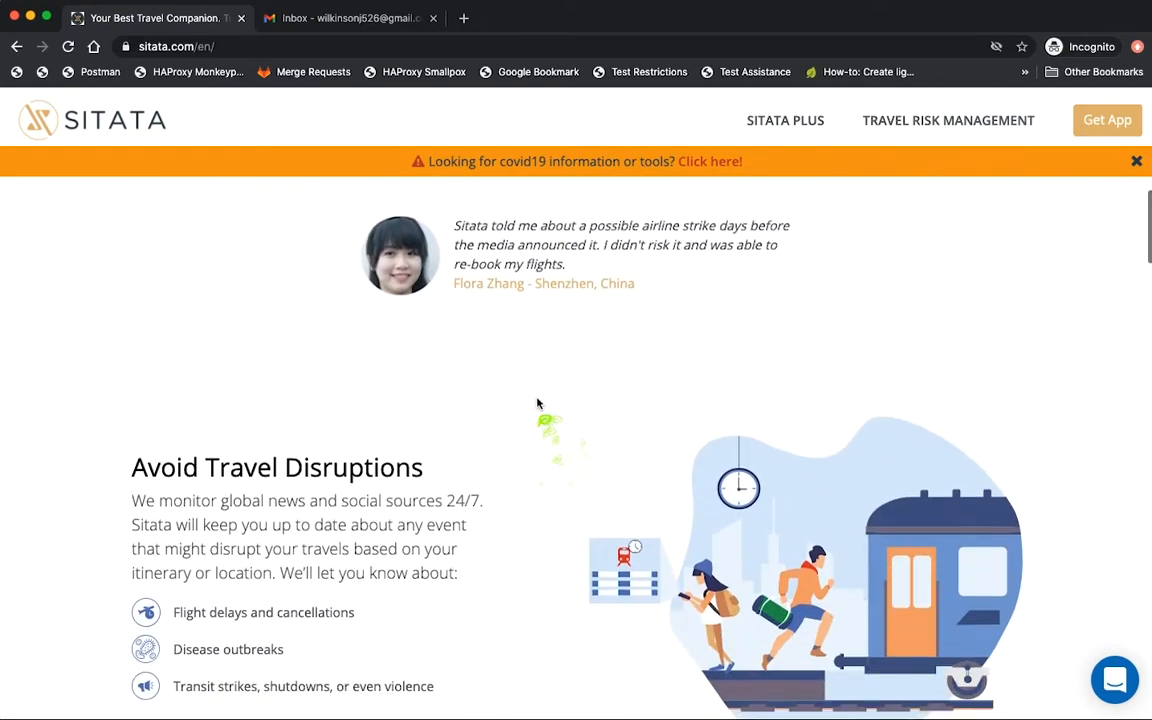
scroll(537, 403, "down", 10)
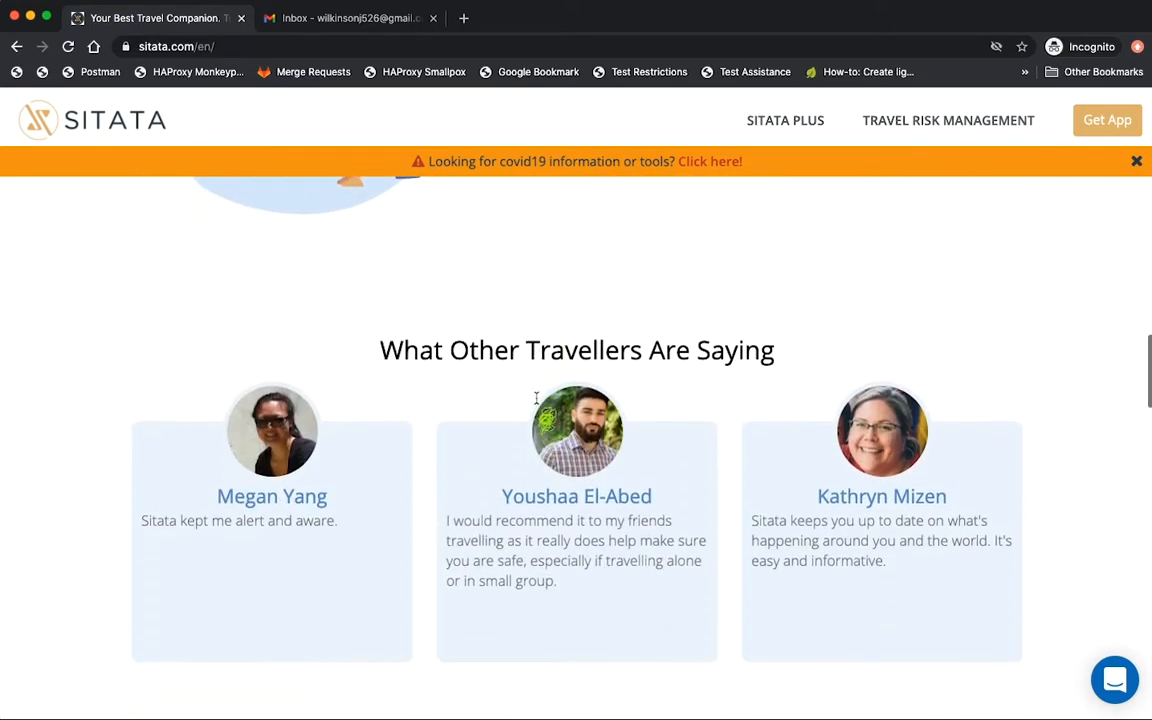
scroll(537, 403, "down", 10)
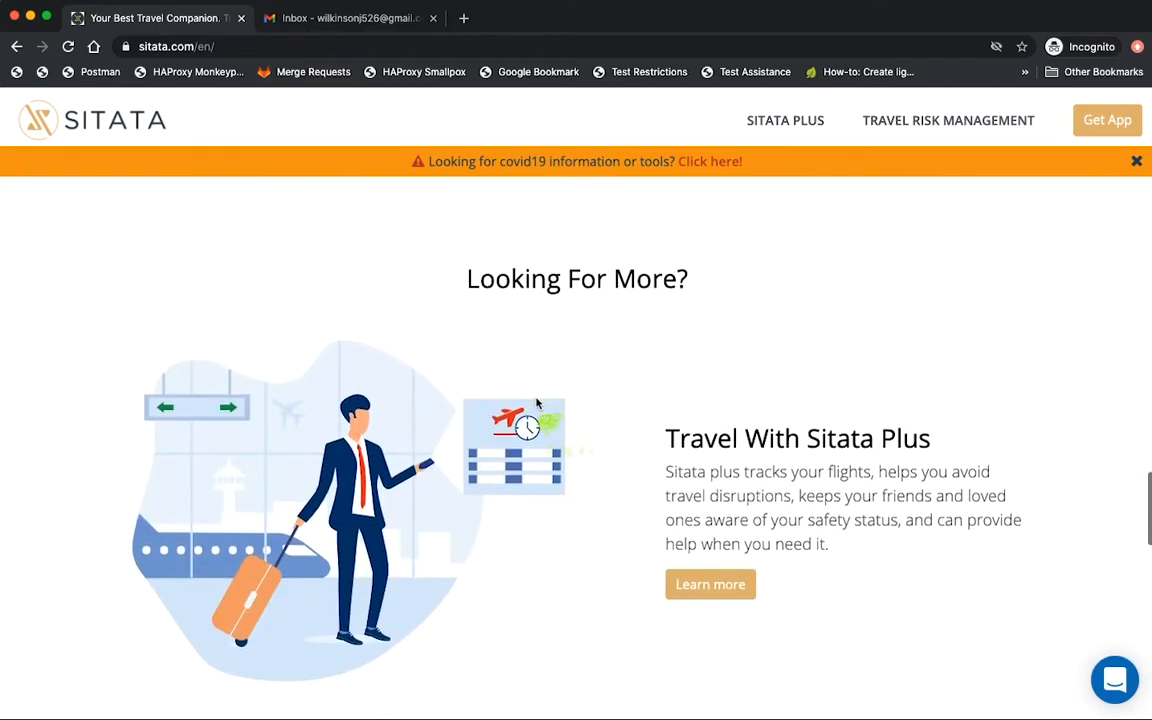
scroll(537, 403, "down", 10)
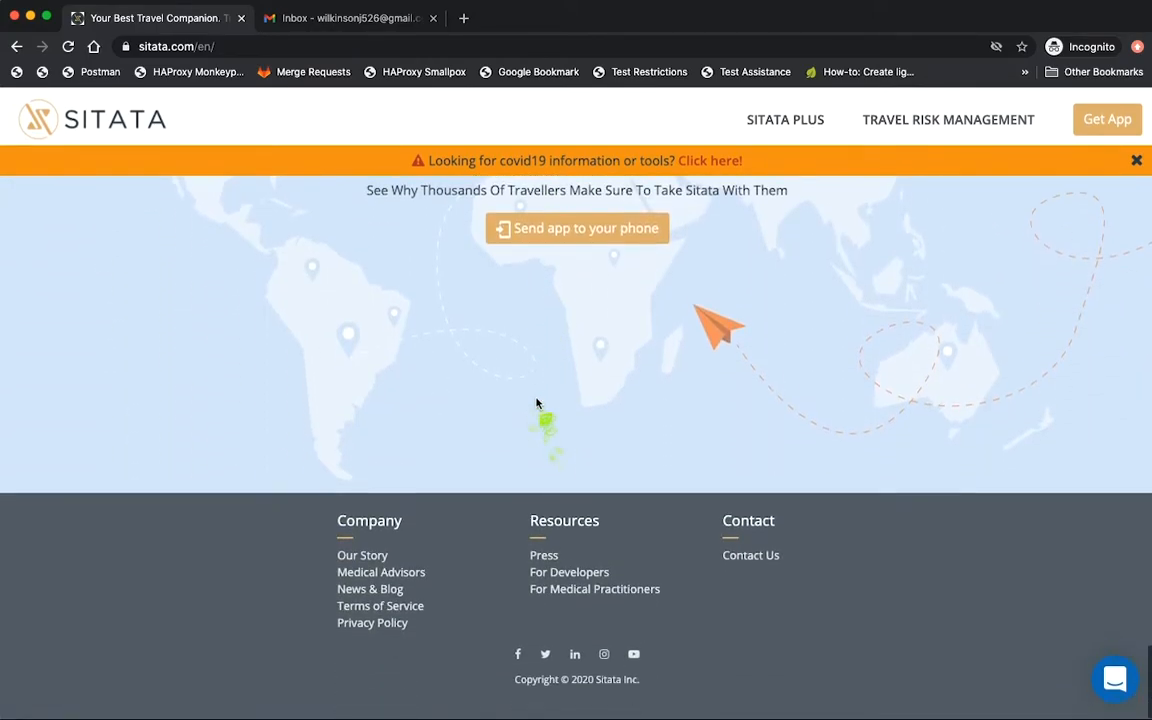
left_click(649, 592)
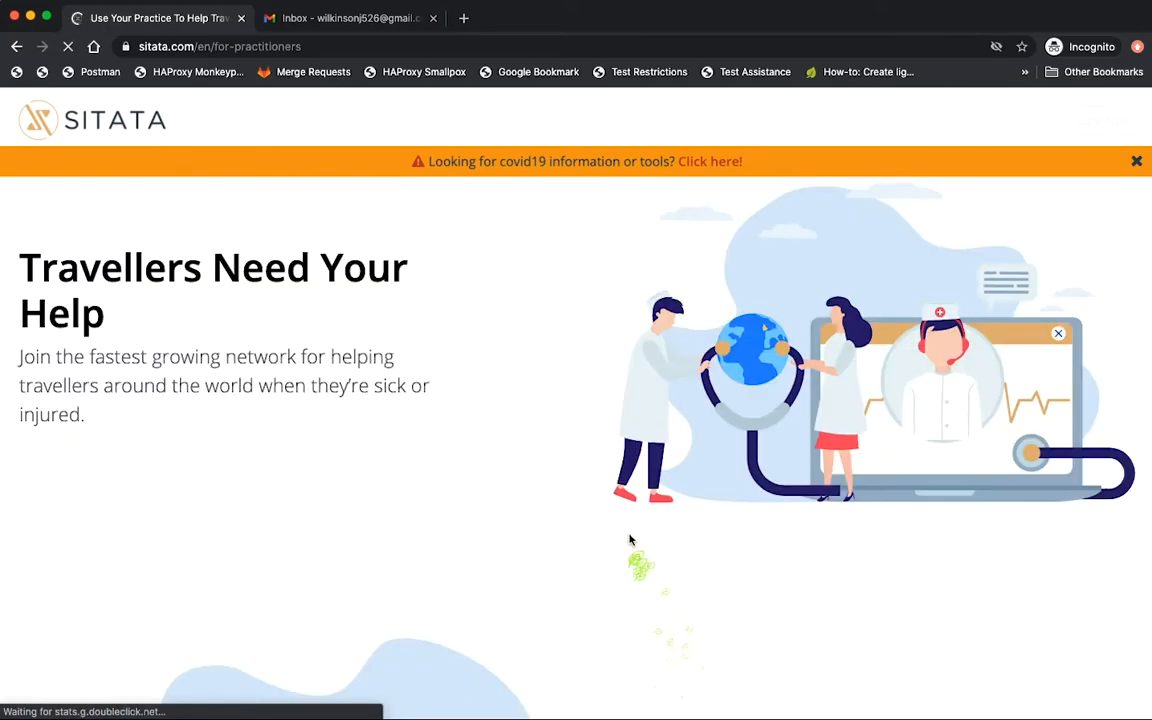
scroll(633, 537, "down", 12)
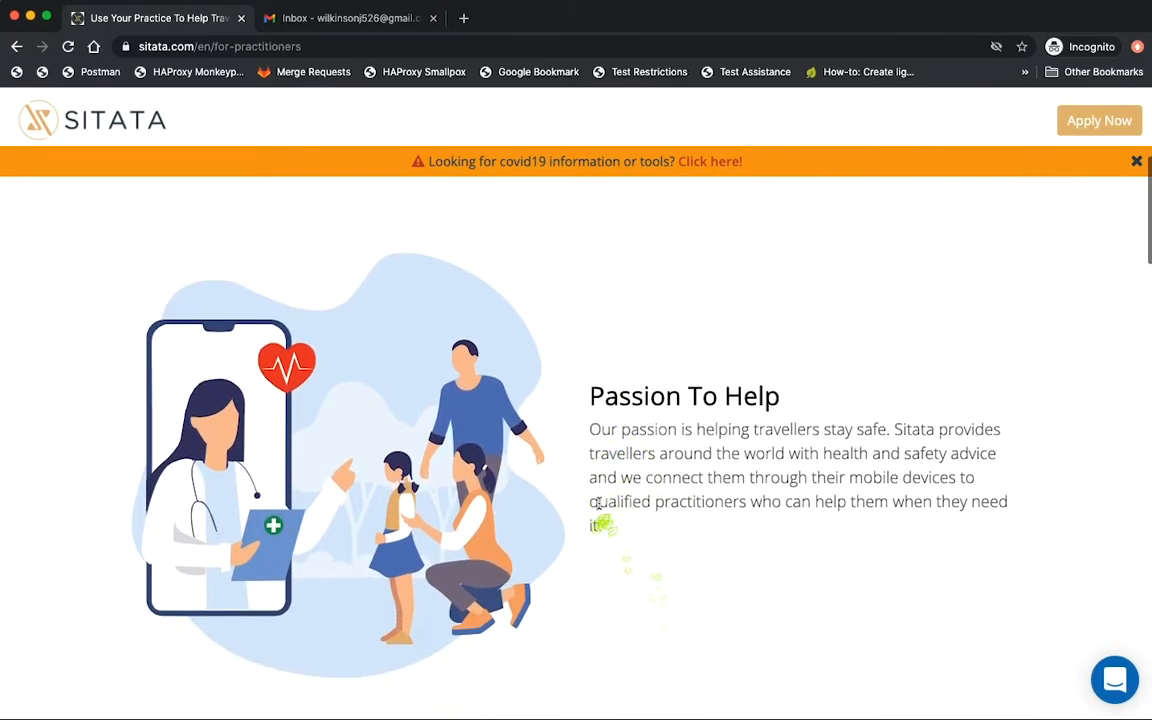
scroll(599, 509, "down", 4)
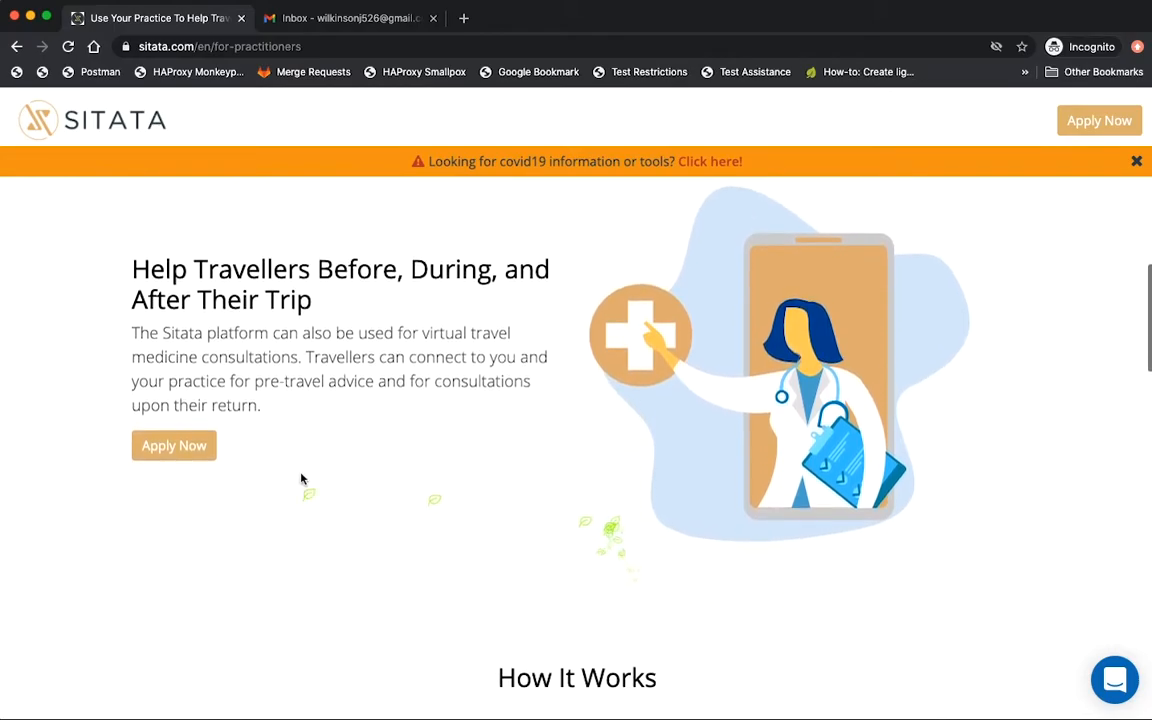
left_click(200, 455)
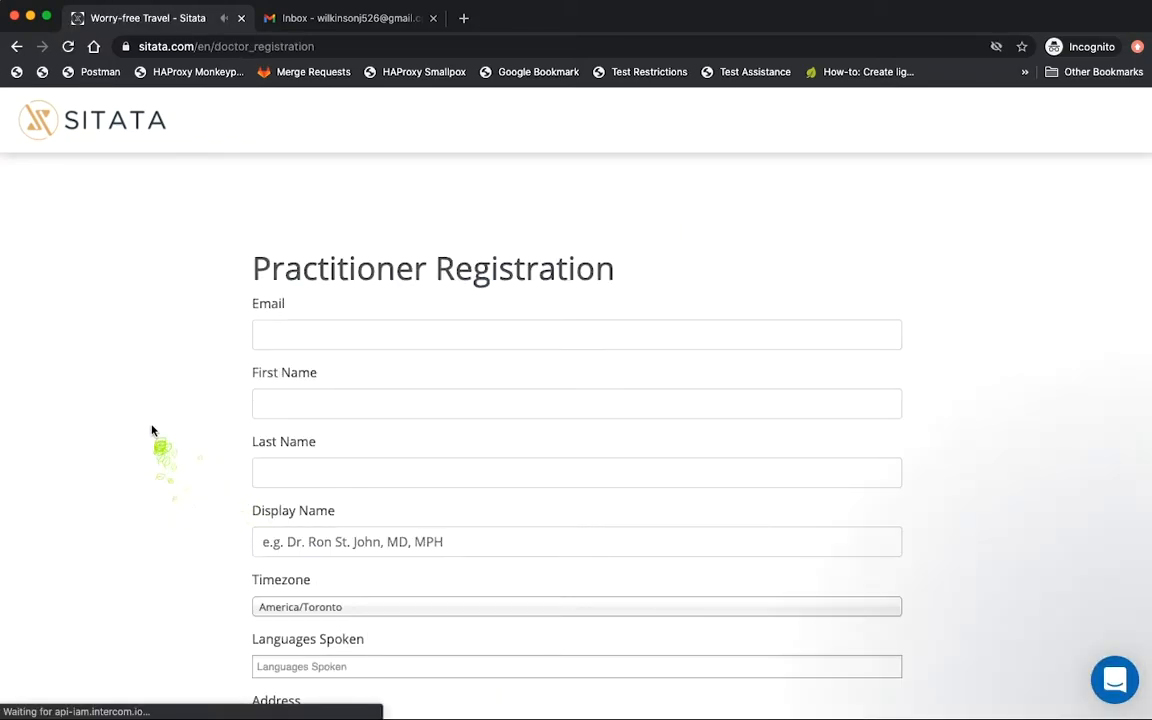
Dismiss the chat popup and fill in the practitioner's email, first and last names, and display name 'Dr'.
left_click(1124, 535)
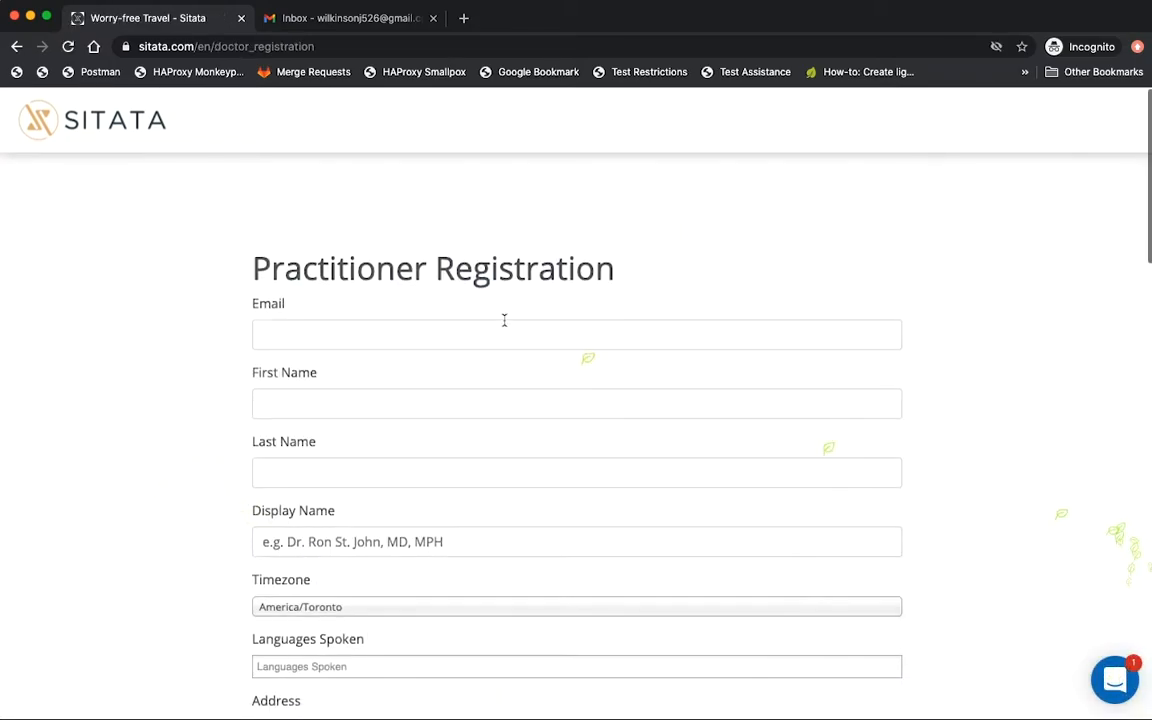
left_click(496, 335)
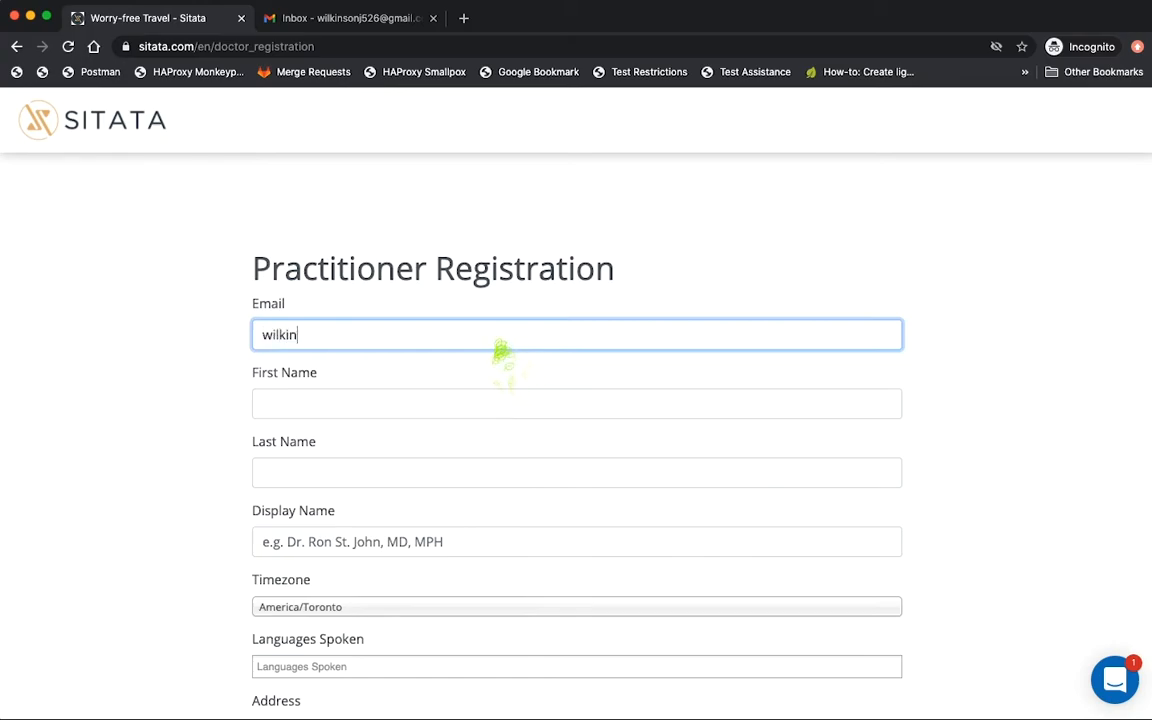
key("Tab")
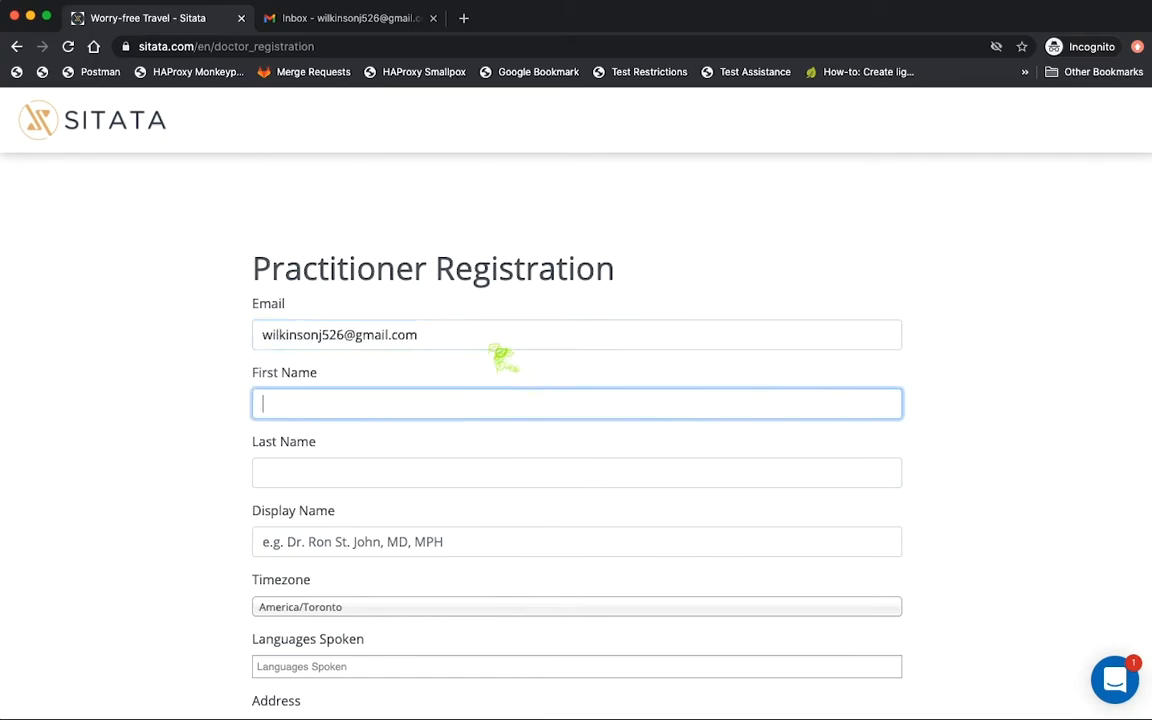
key("Tab")
key("Tab")
type("Dr")
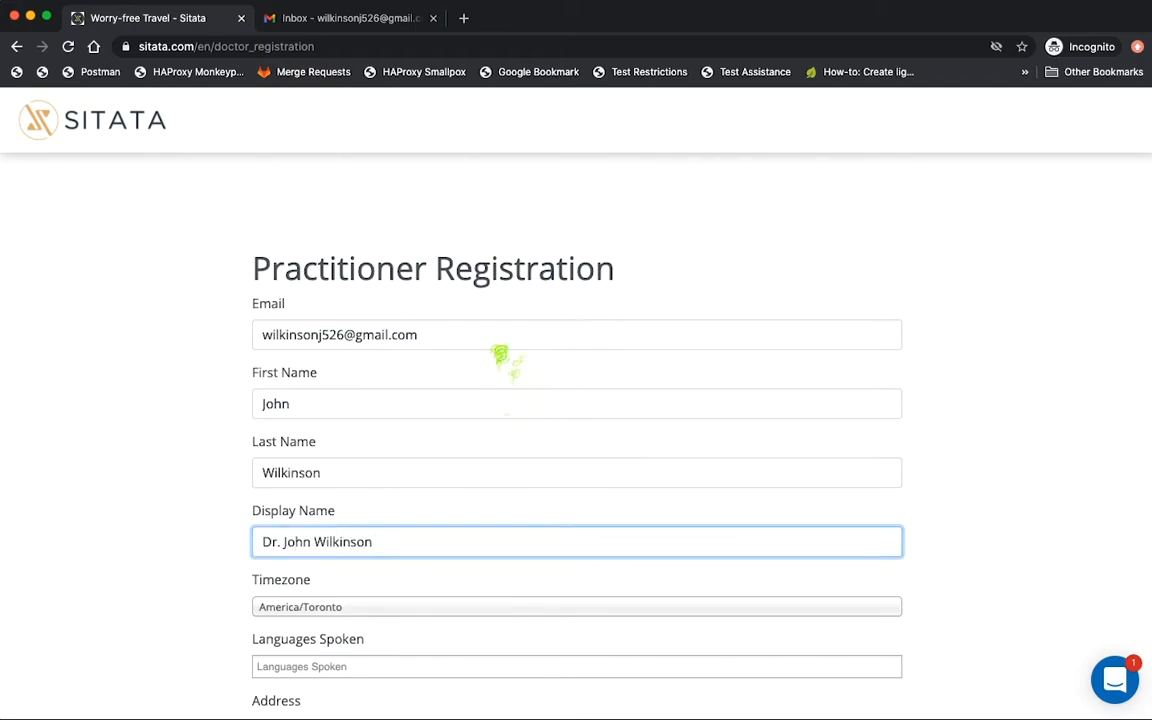
Add English and French - Français as languages spoken.
scroll(500, 350, "down", 5)
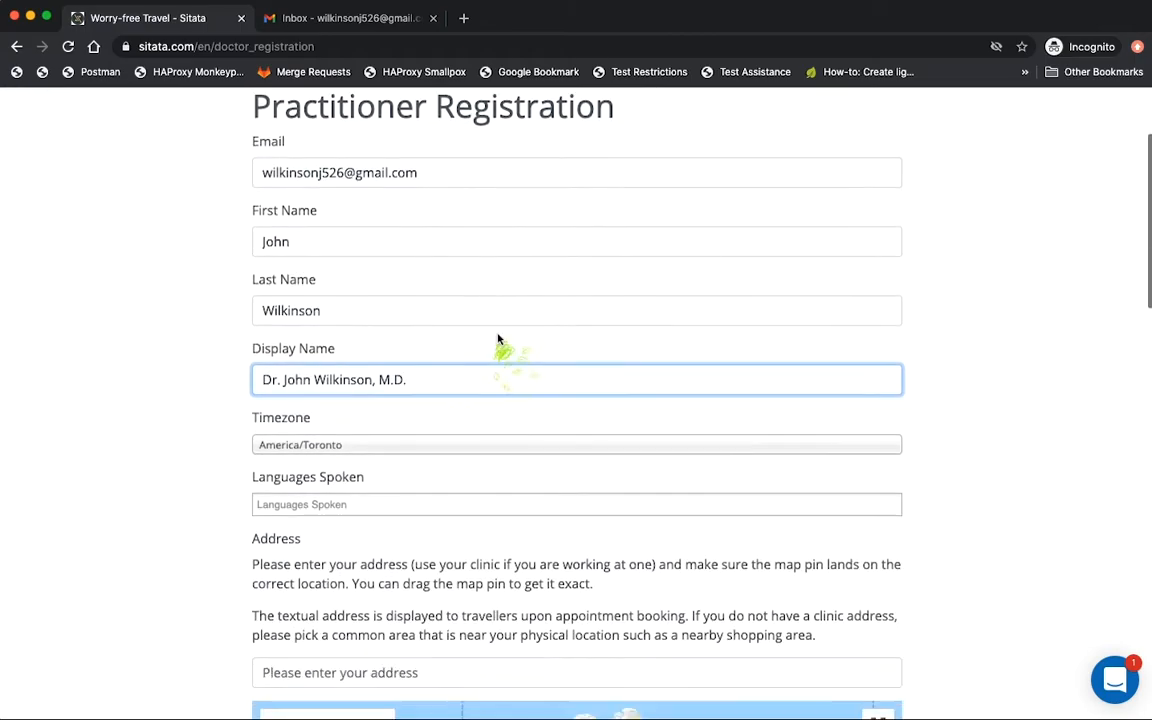
left_click(303, 362)
type("en")
left_click(314, 380)
type("fl")
key("BackSpace")
type("rançais ×")
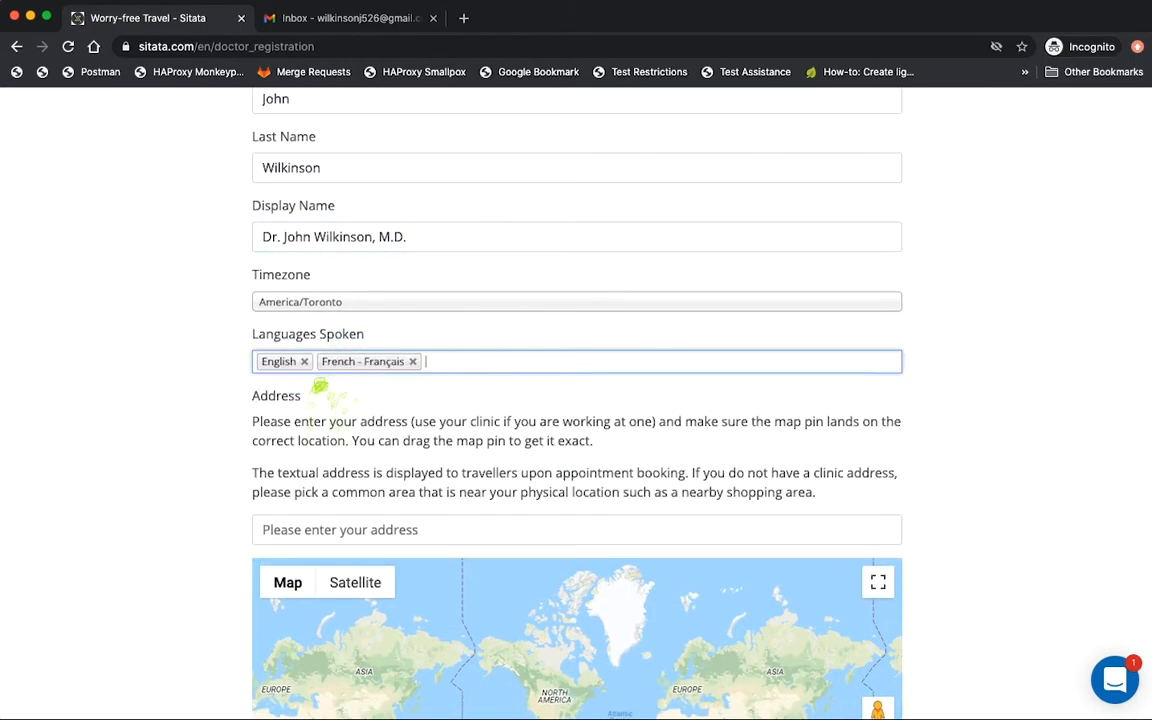
left_click(303, 383)
scroll(283, 386, "down", 4)
scroll(221, 349, "down", 1)
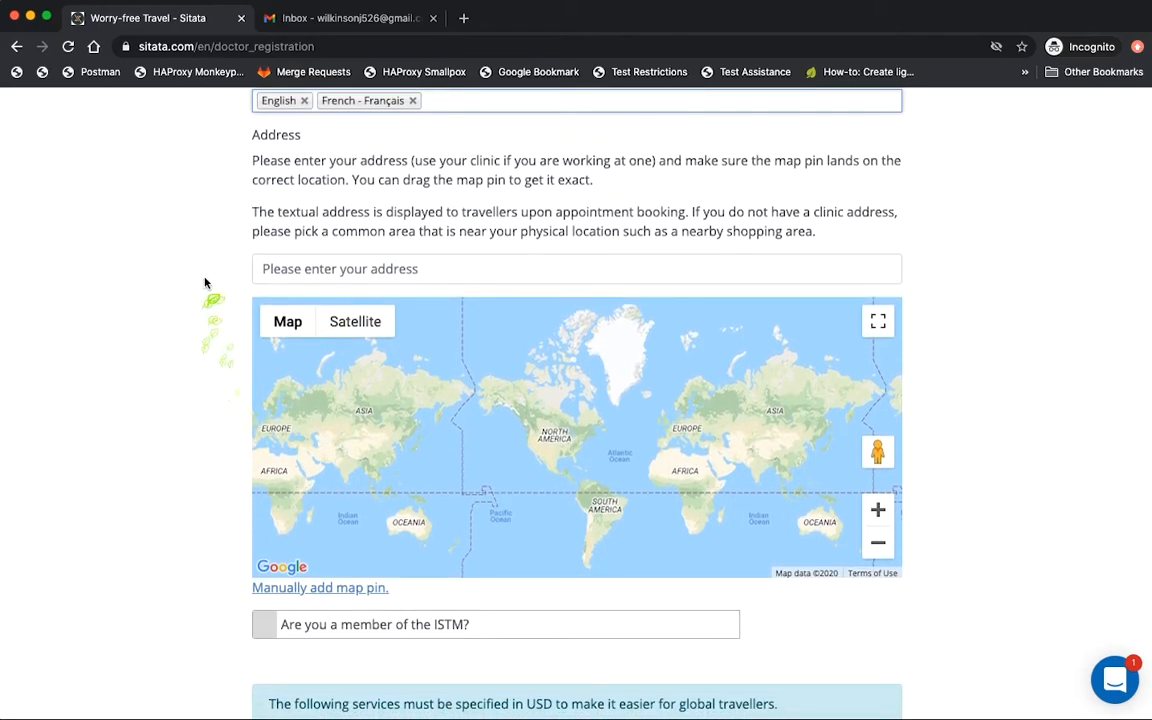
Enter the clinic's Kitchener street address and pick the matching suggestion to pin it on the map.
left_click(411, 268)
type("151")
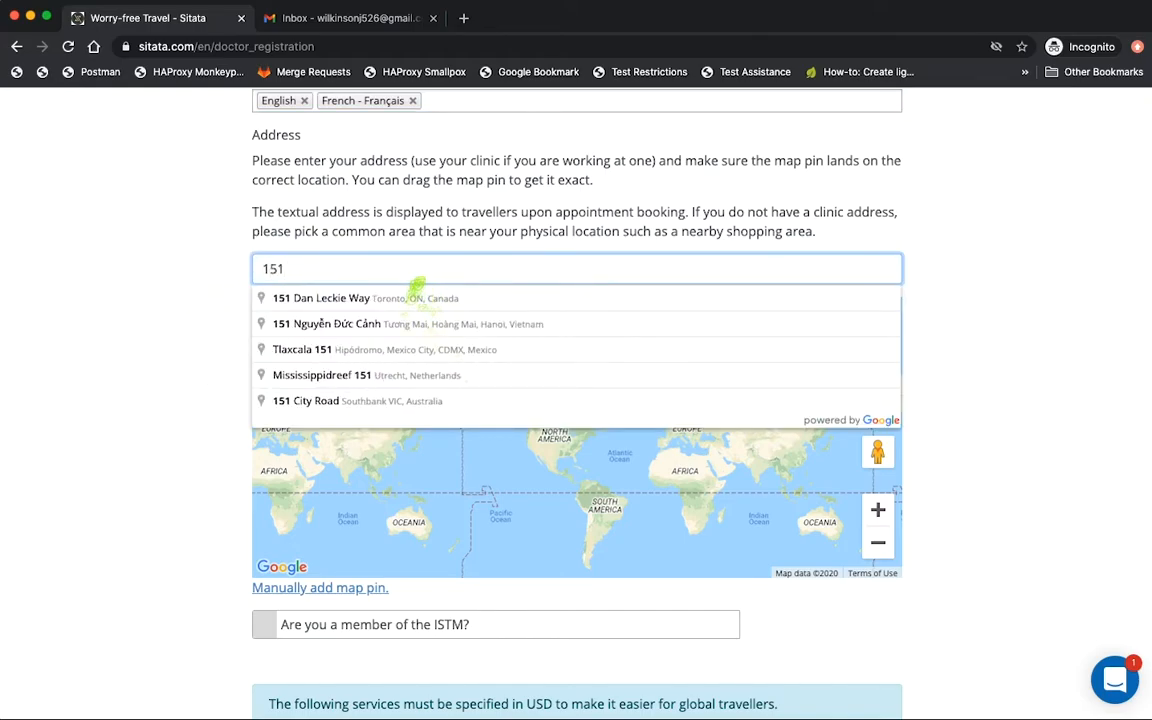
type(" charle")
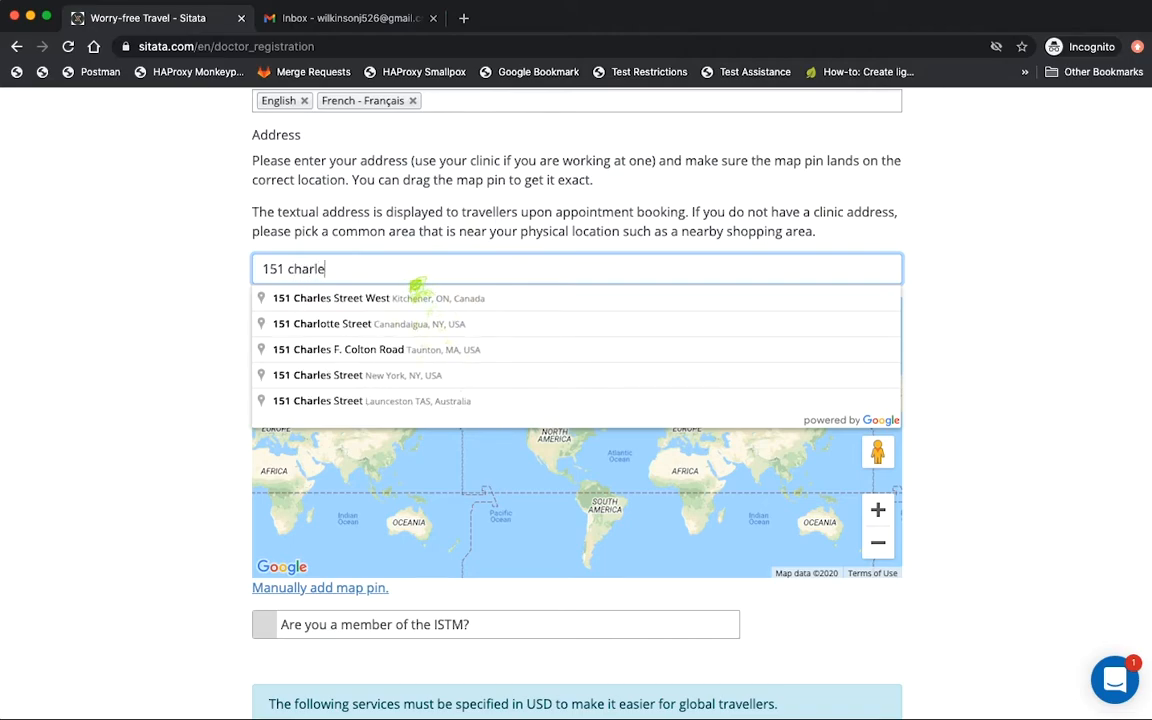
left_click(346, 301)
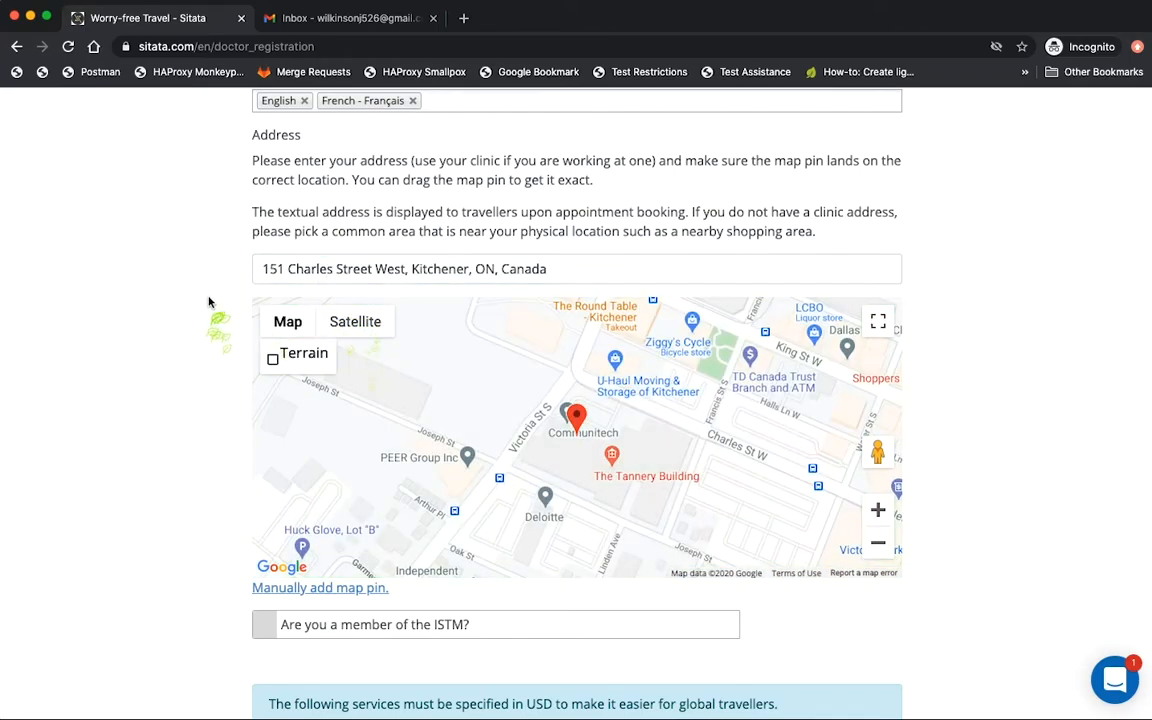
scroll(209, 302, "down", 1)
scroll(209, 302, "down", 1)
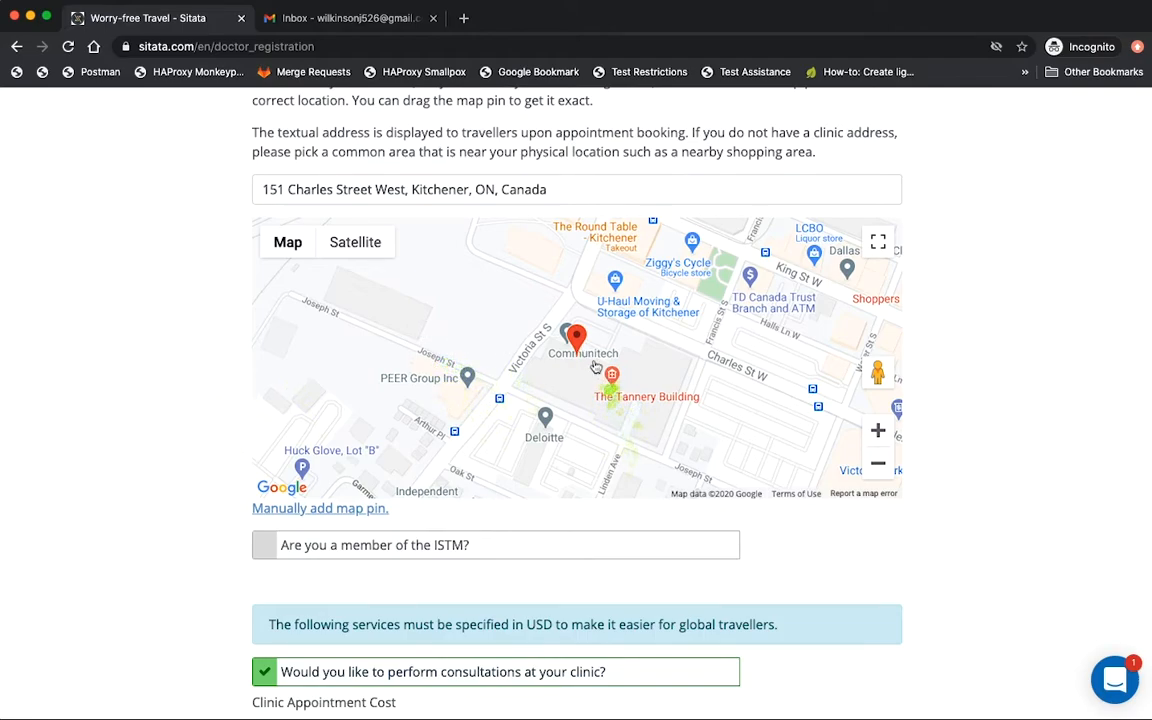
Nudge the map pin slightly near Communitech and leave the ISTM membership box unticked.
left_click_drag(576, 338, 600, 334)
scroll(497, 509, "down", 3)
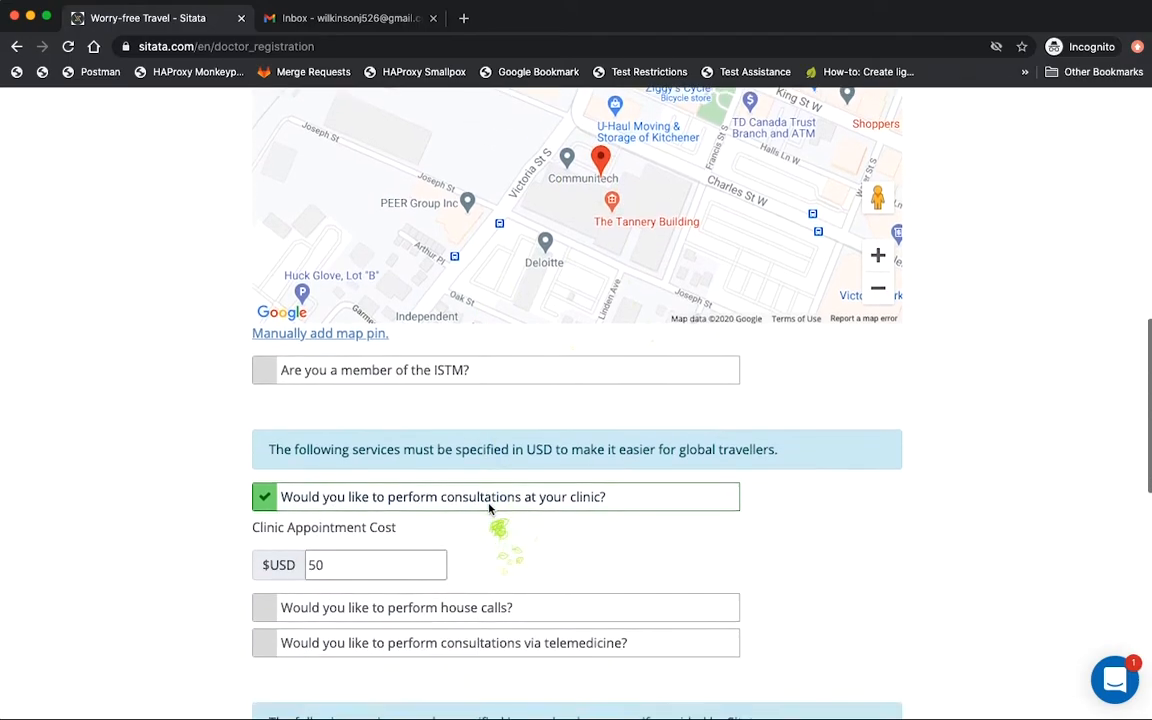
scroll(344, 386, "down", 1)
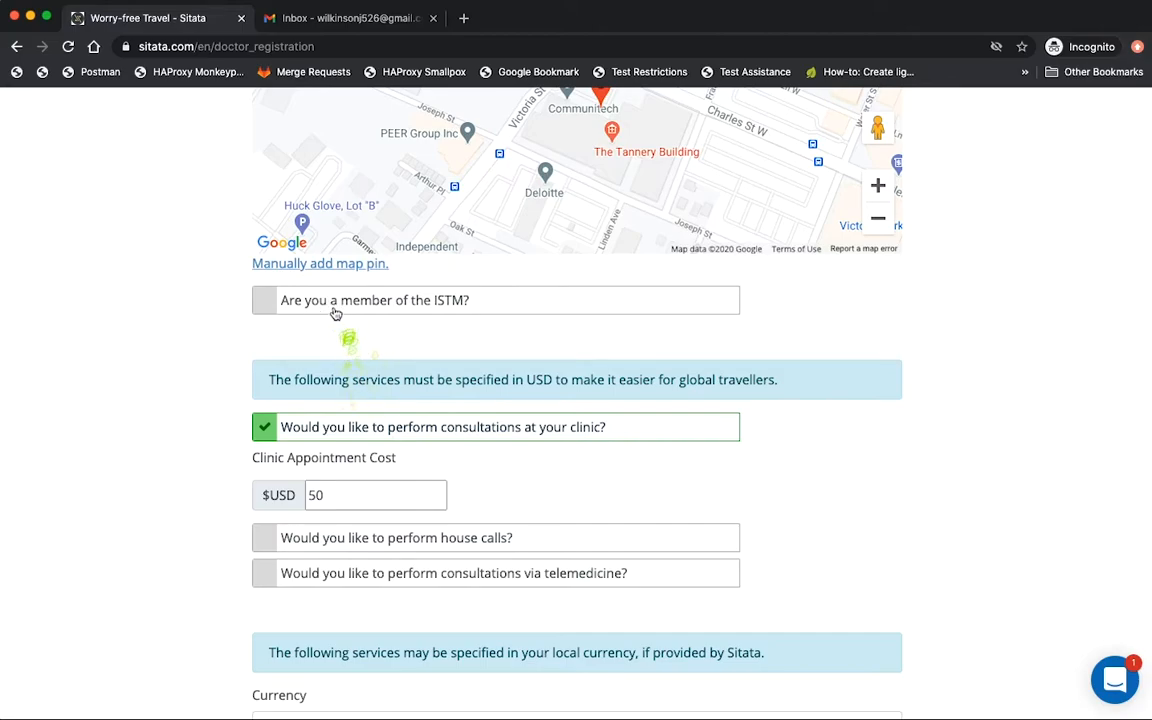
left_click(340, 306)
left_click(388, 366)
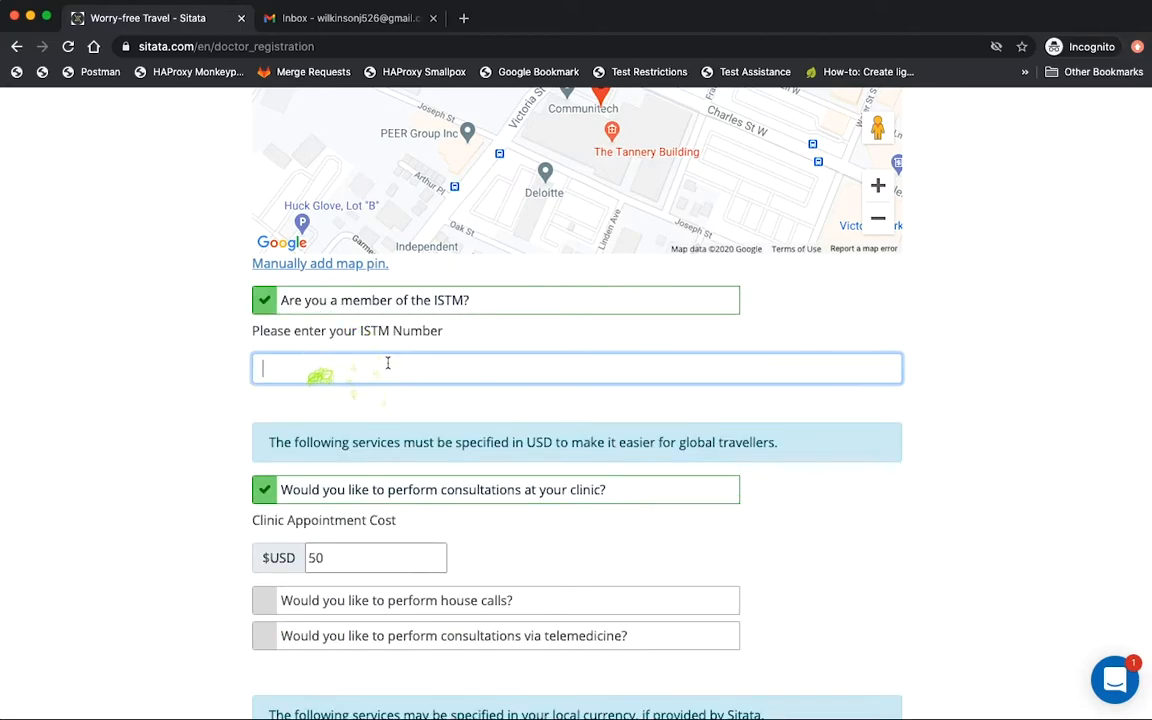
left_click(404, 299)
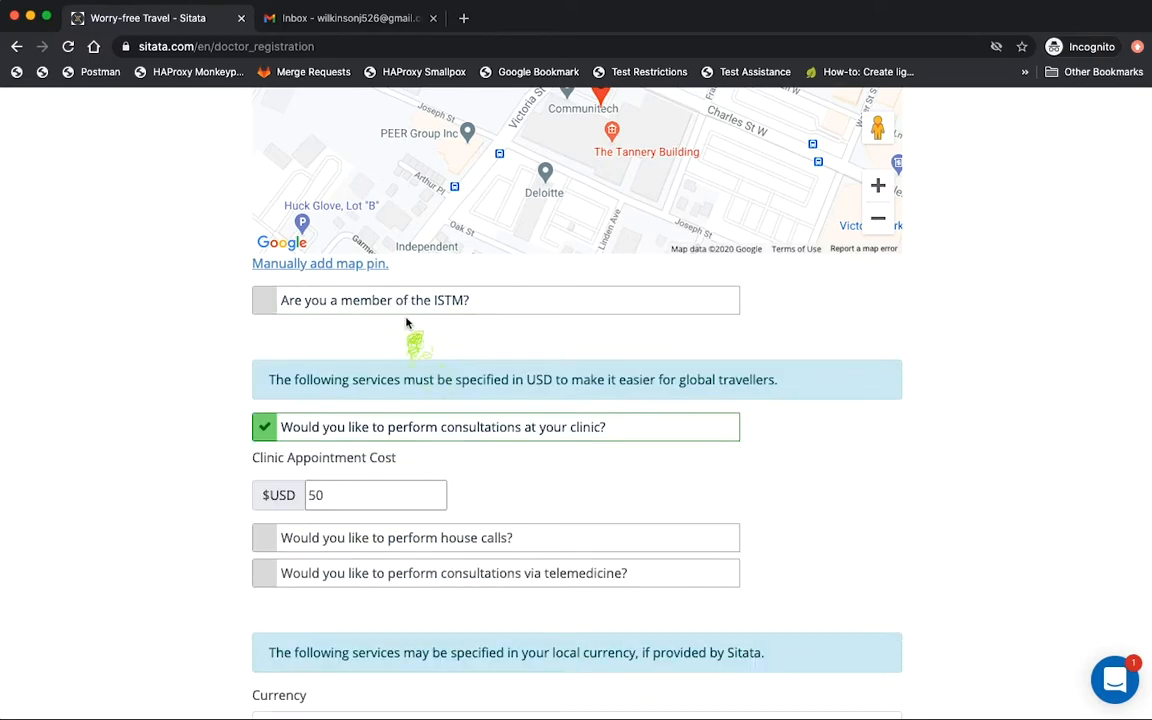
scroll(410, 300, "down", 3)
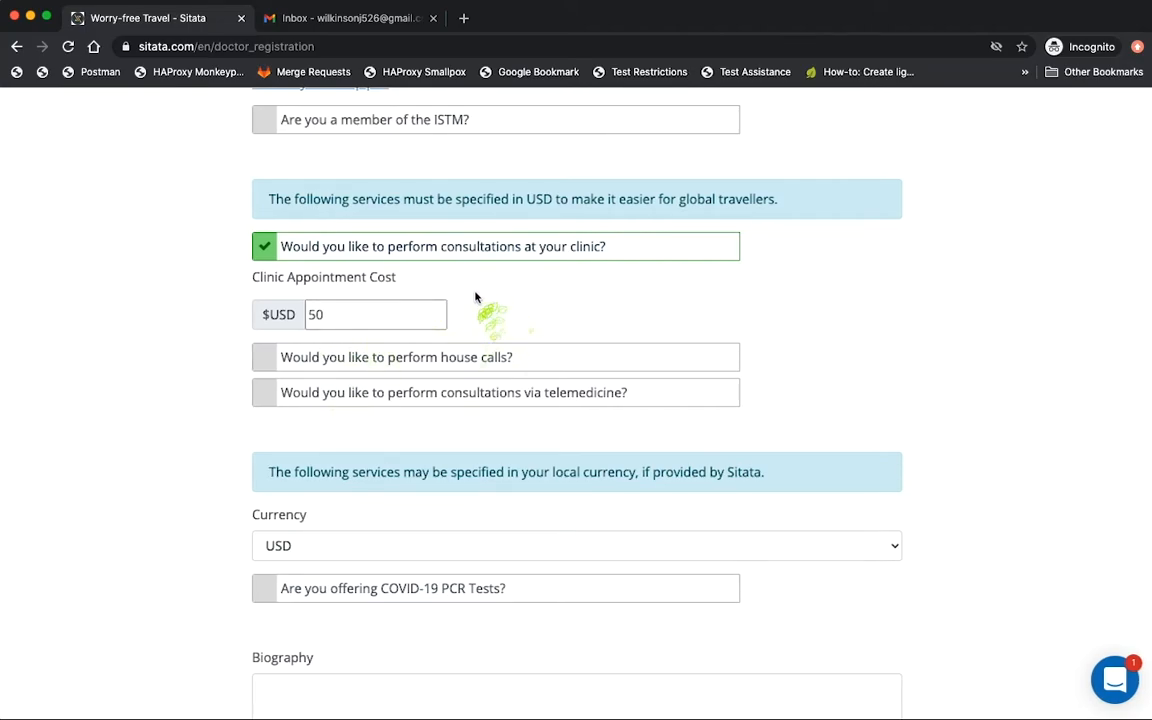
Offer telemedicine consultations at 75 USD, with clinic consultations and house calls unticked.
left_click(455, 367)
left_click(305, 424)
type("250")
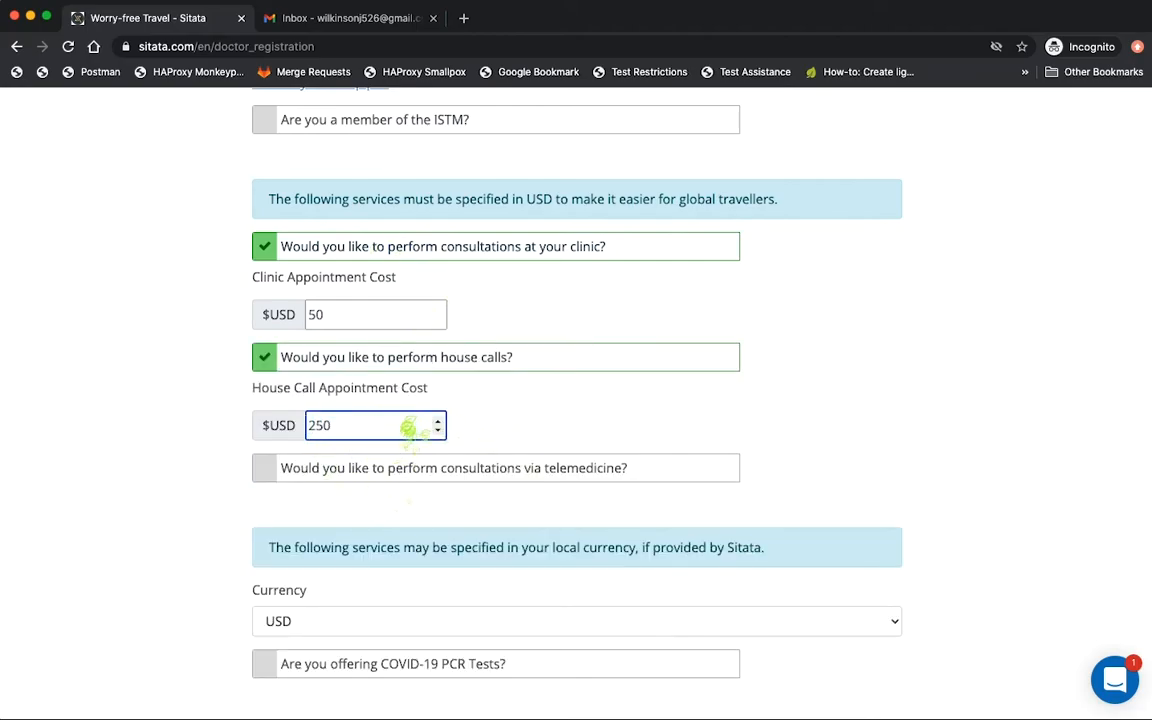
left_click(458, 465)
left_click(386, 536)
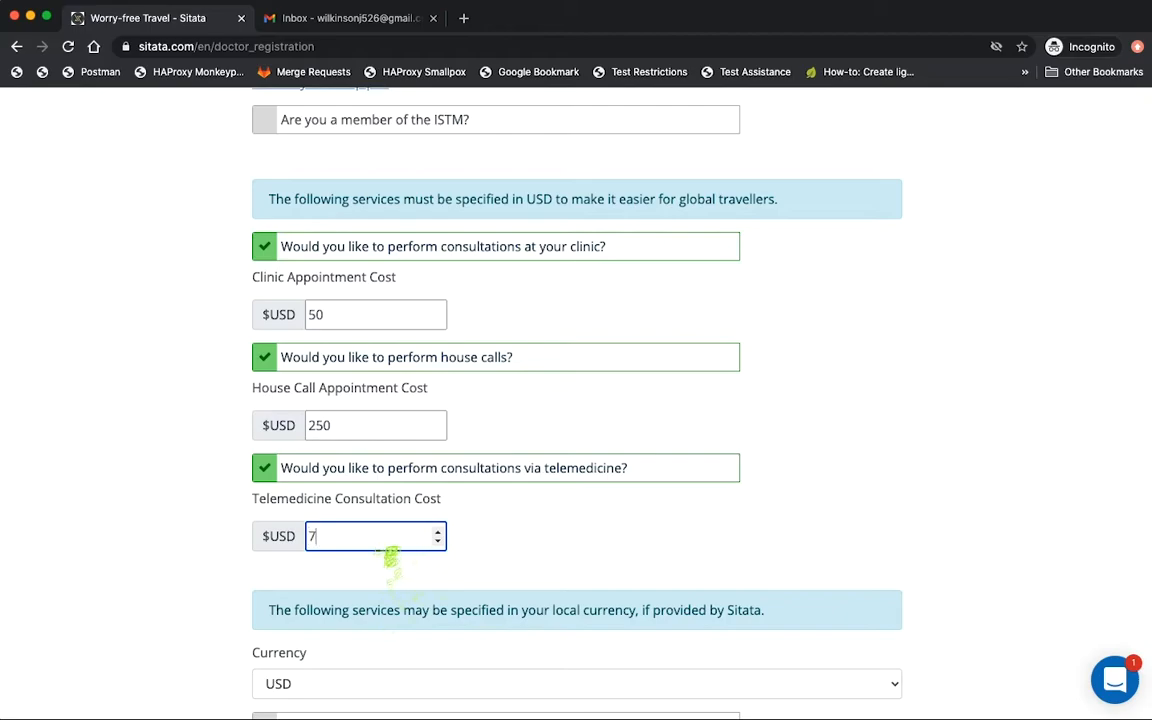
left_click(450, 533)
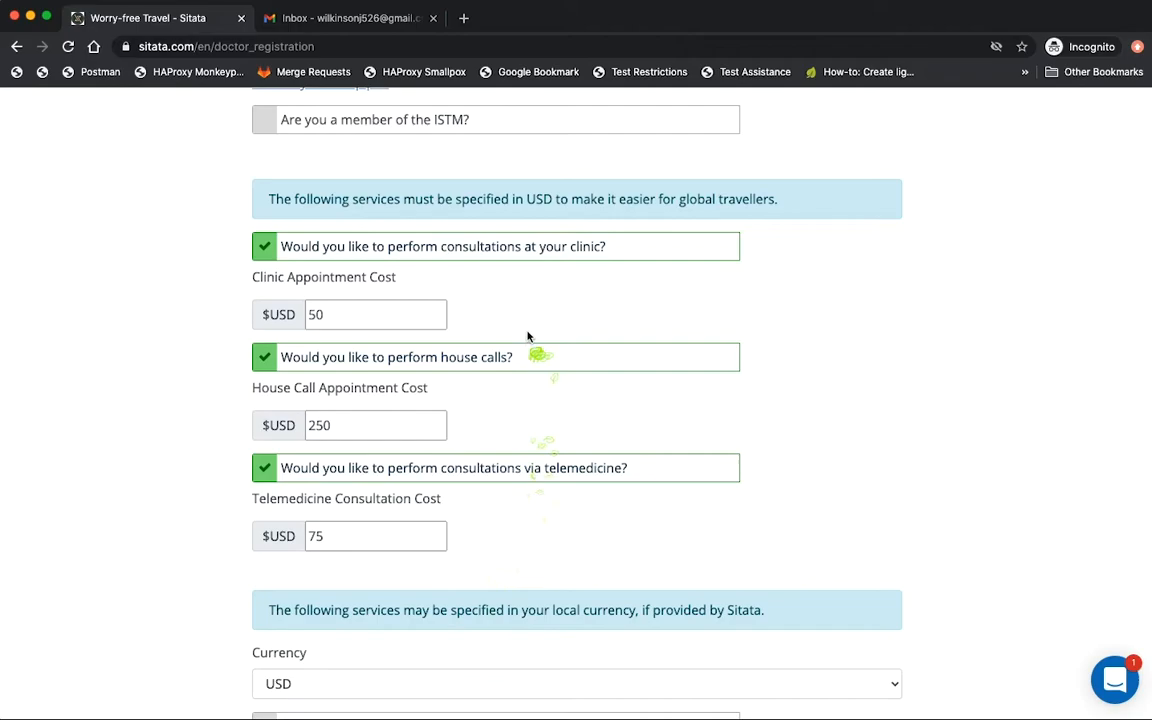
left_click(336, 250)
left_click(360, 284)
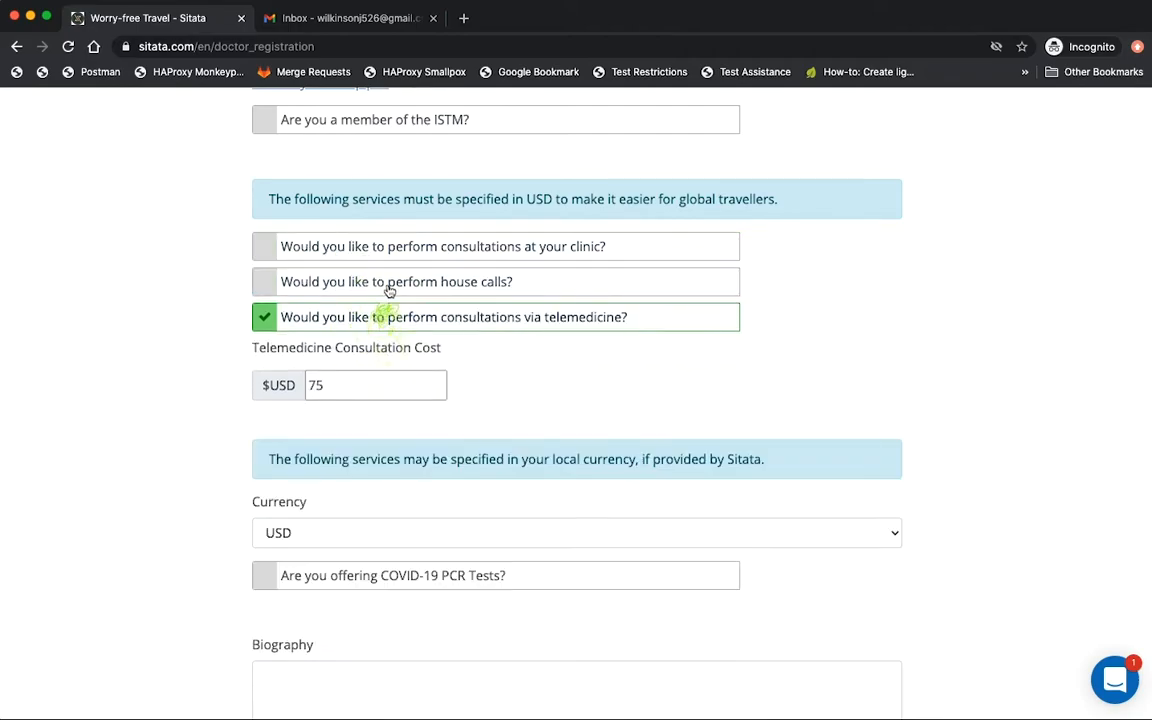
Set the registration currency to CAD.
scroll(540, 399, "down", 3)
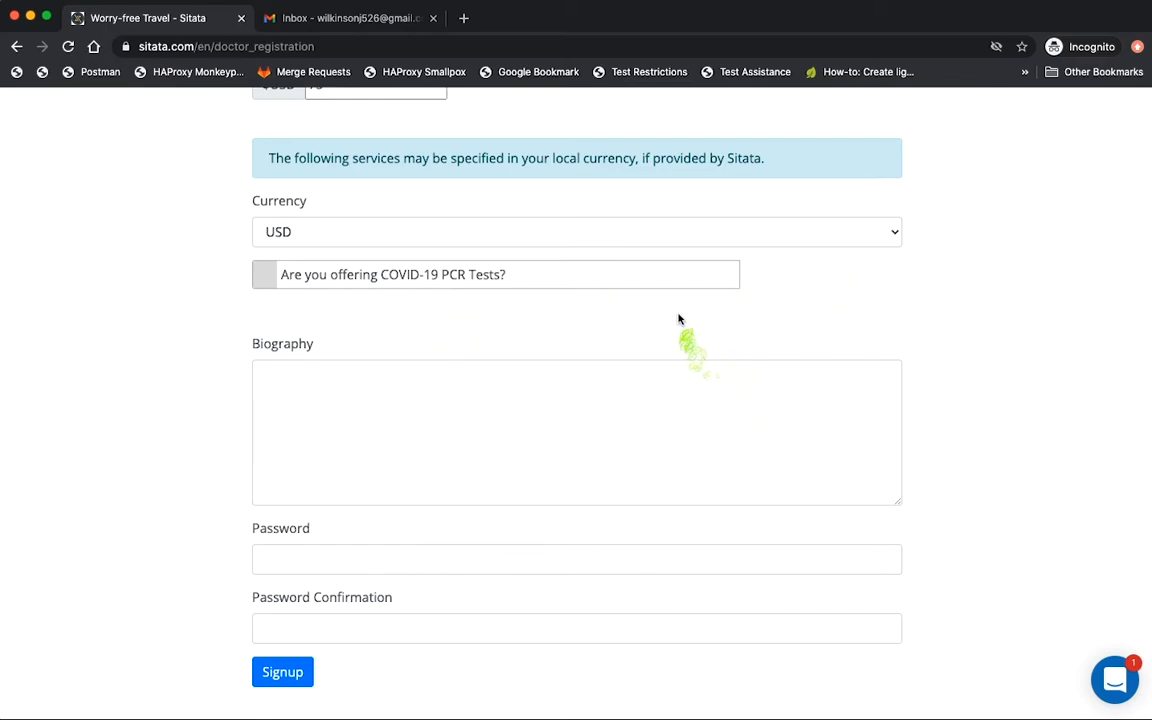
scroll(620, 200, "down", 1)
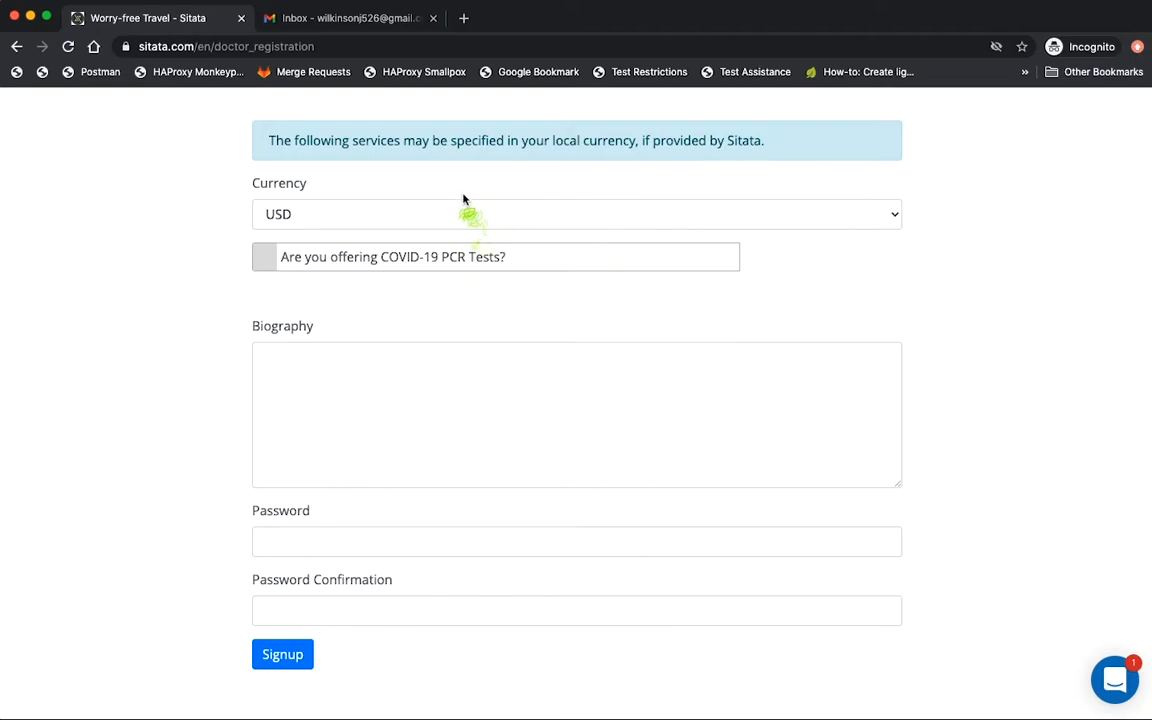
left_click(475, 225)
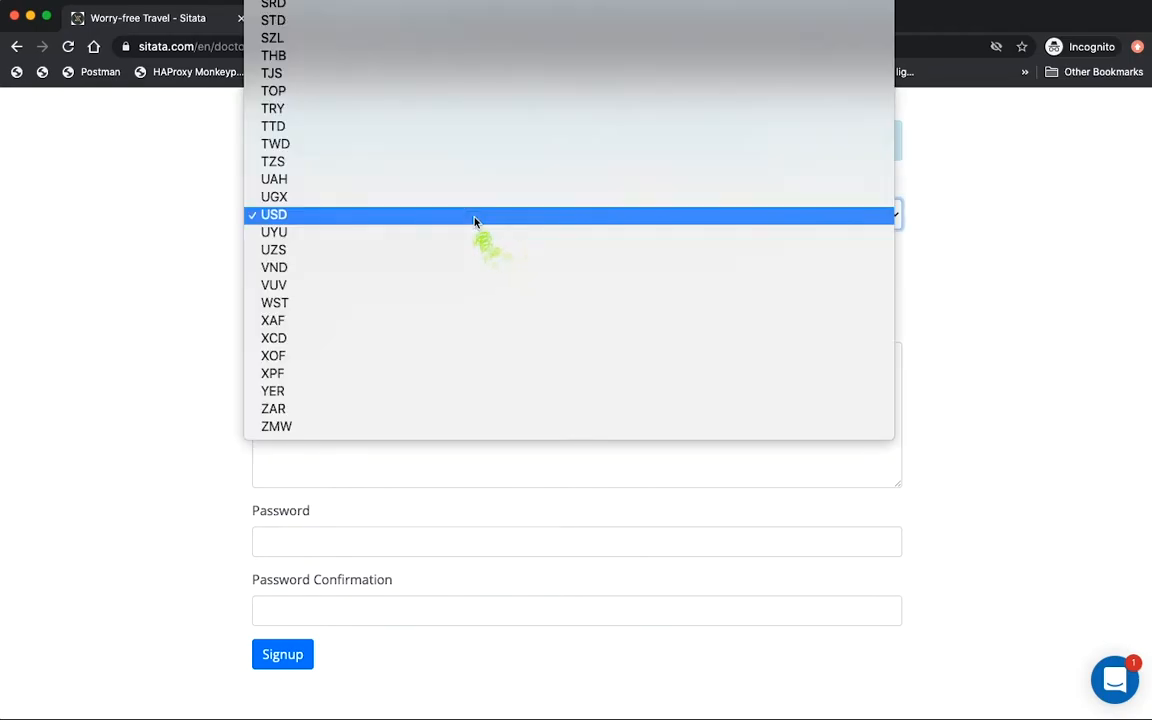
scroll(462, 243, "up", 10)
scroll(461, 243, "up", 15)
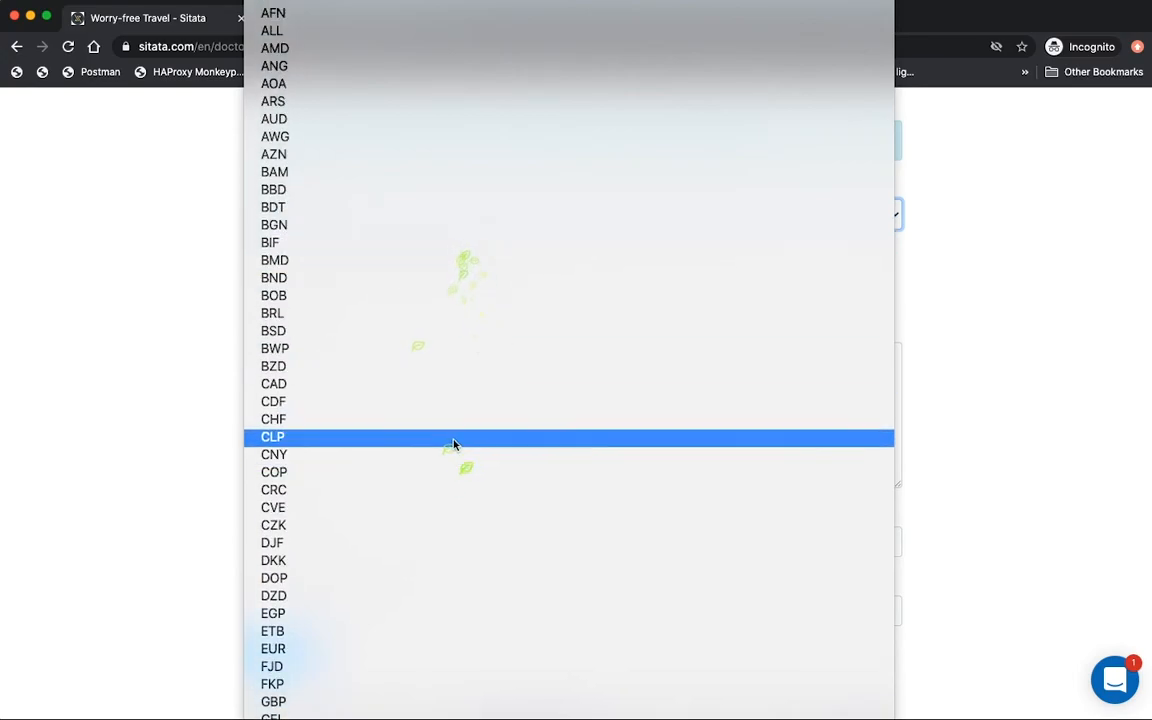
left_click(410, 385)
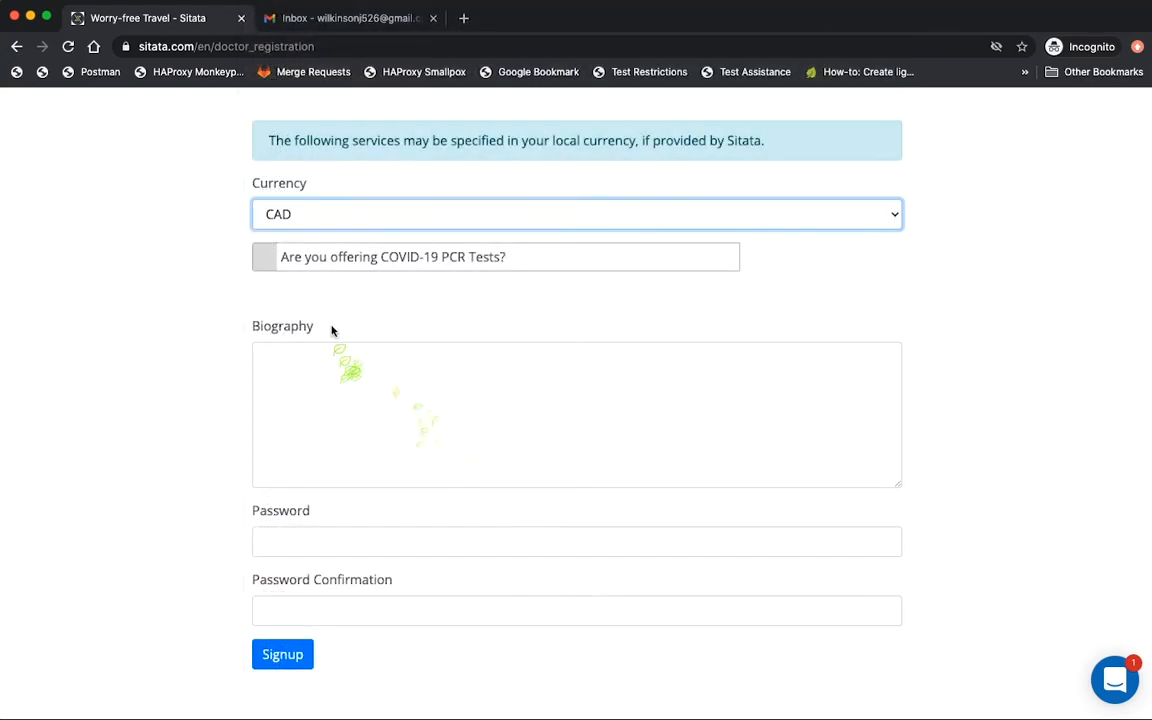
left_click(175, 254)
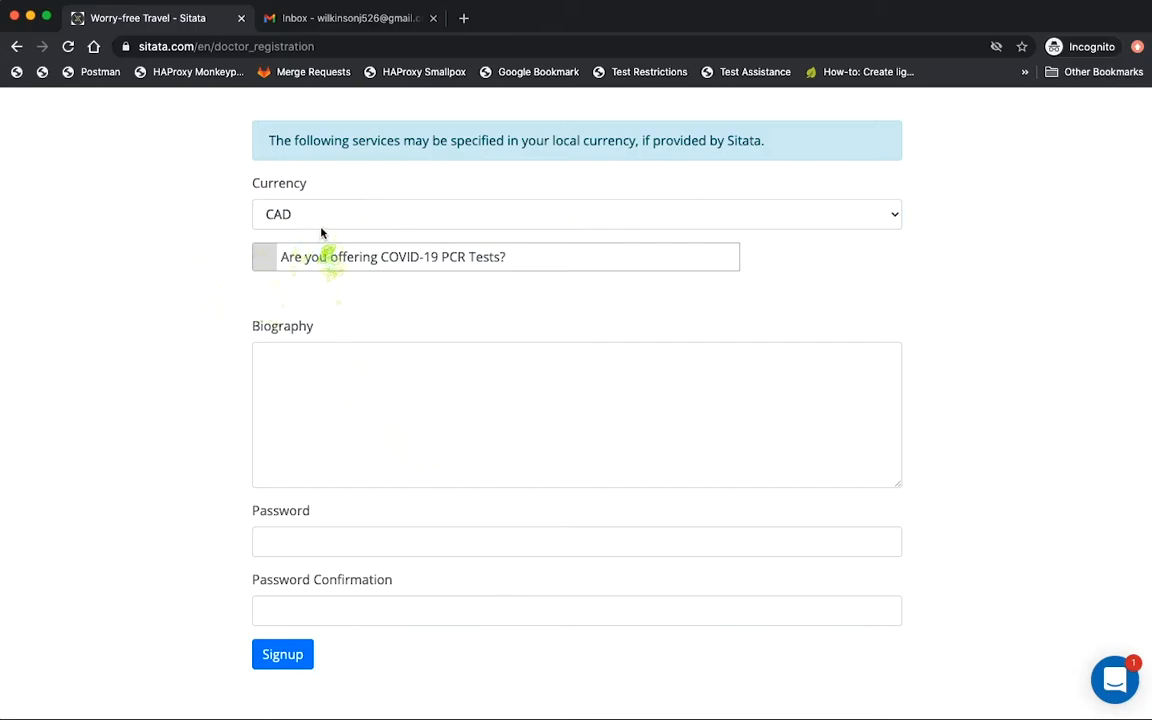
Tick COVID-19 PCR Tests and replace the default 0 cost with 180.
left_click(372, 258)
left_click(339, 324)
left_click_drag(339, 324, 287, 320)
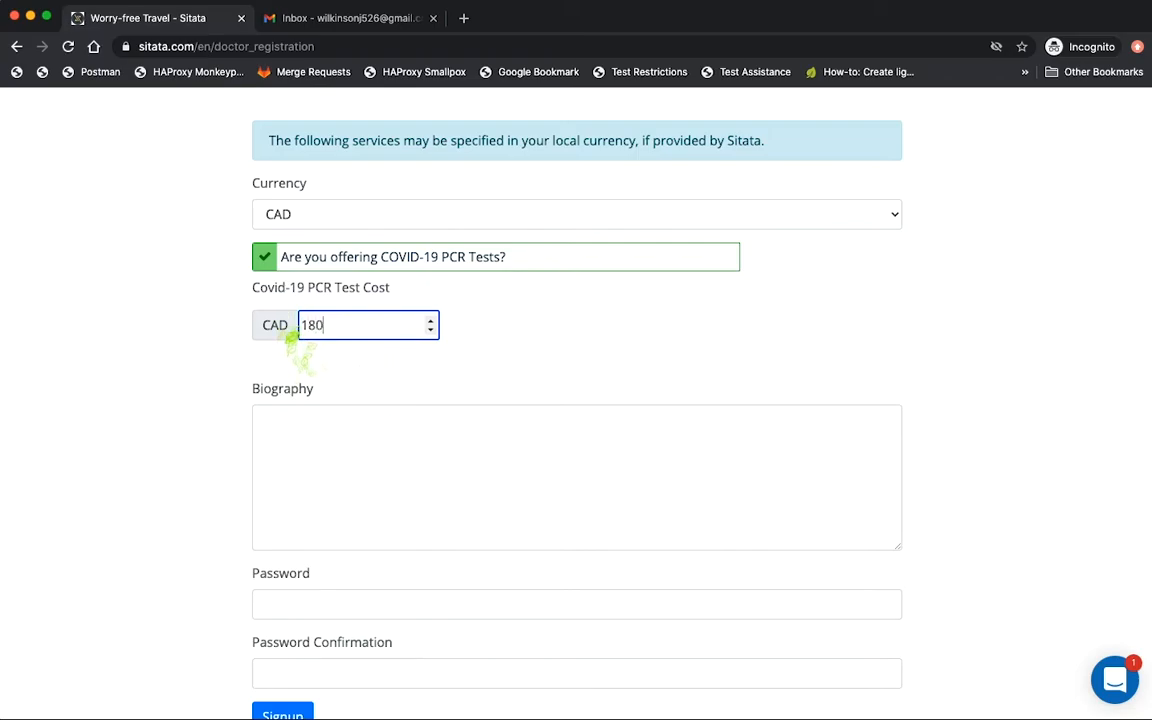
left_click(470, 345)
scroll(535, 330, "down", 2)
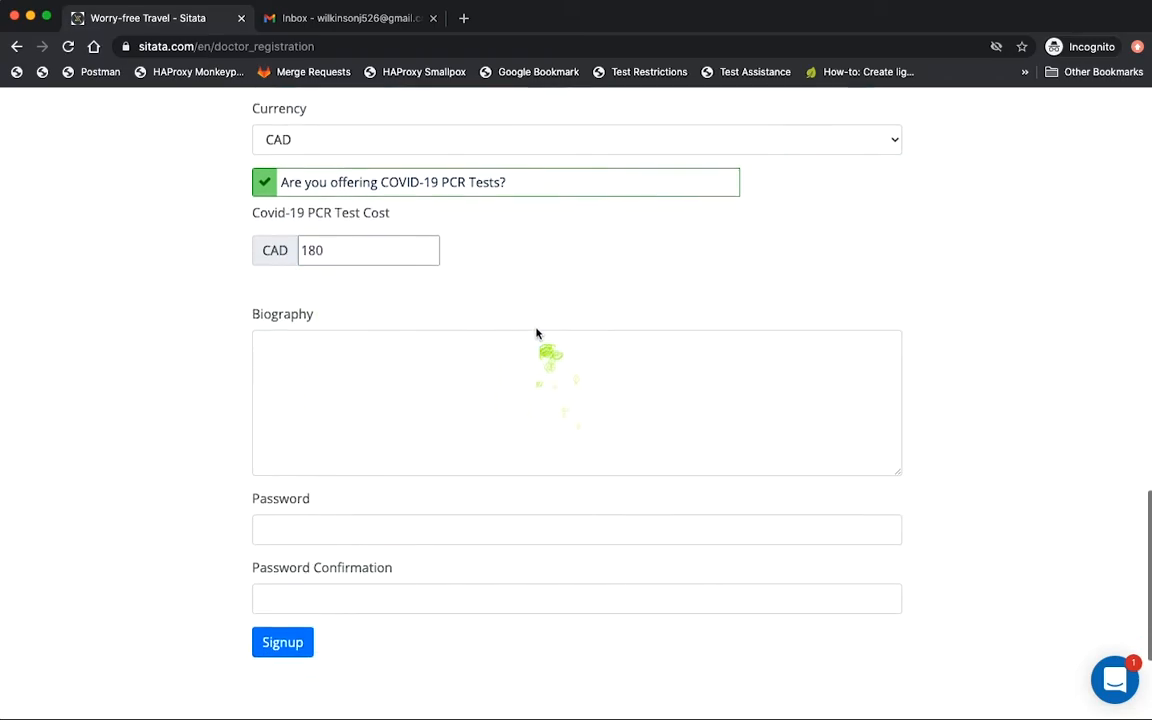
Write a biography stating 'I studied at Harvard Medical School'.
left_click(381, 372)
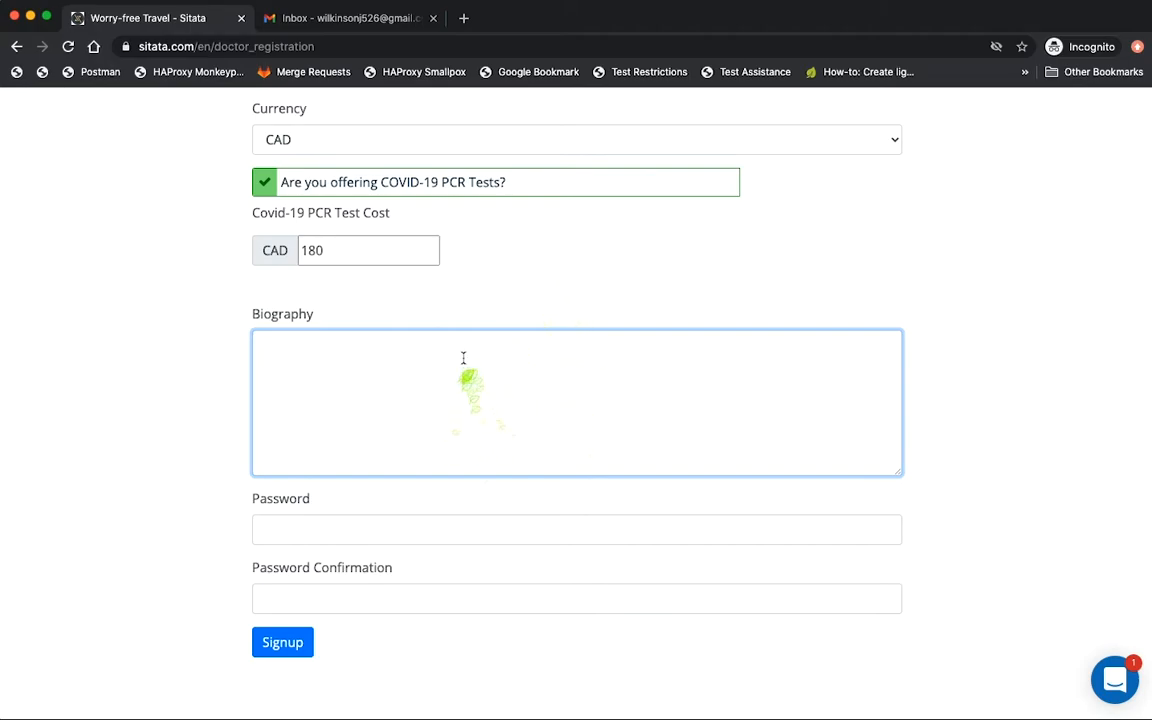
type("I studied at Har")
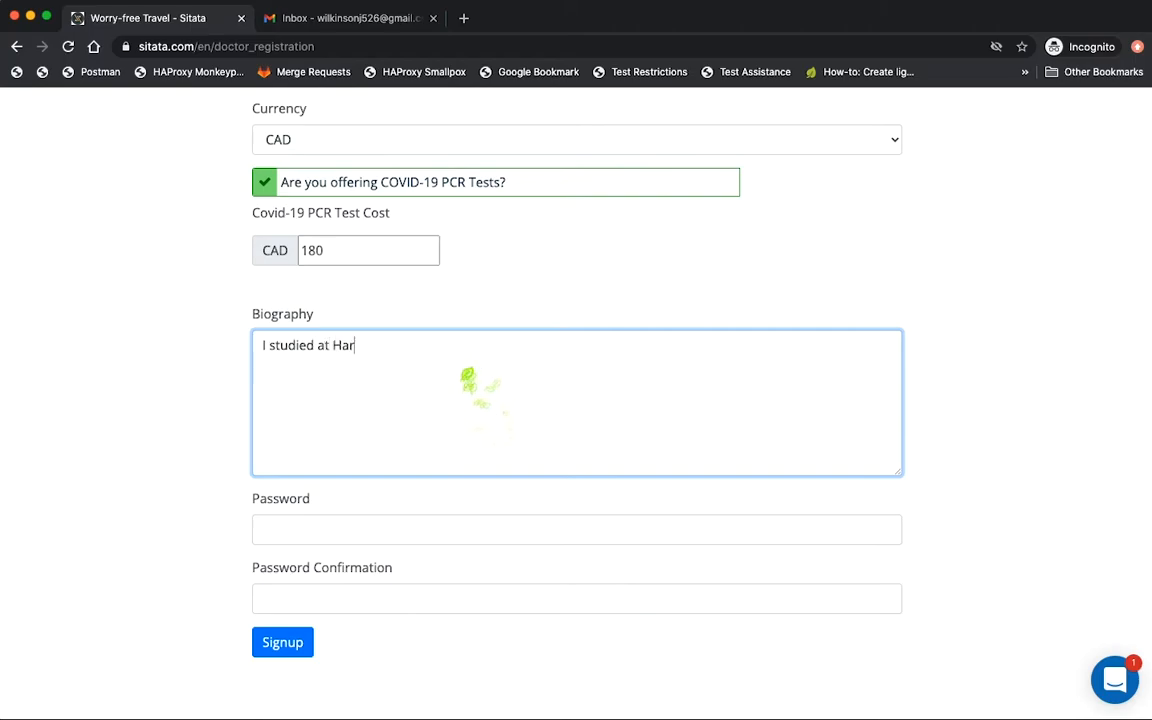
type("vard Medical School.")
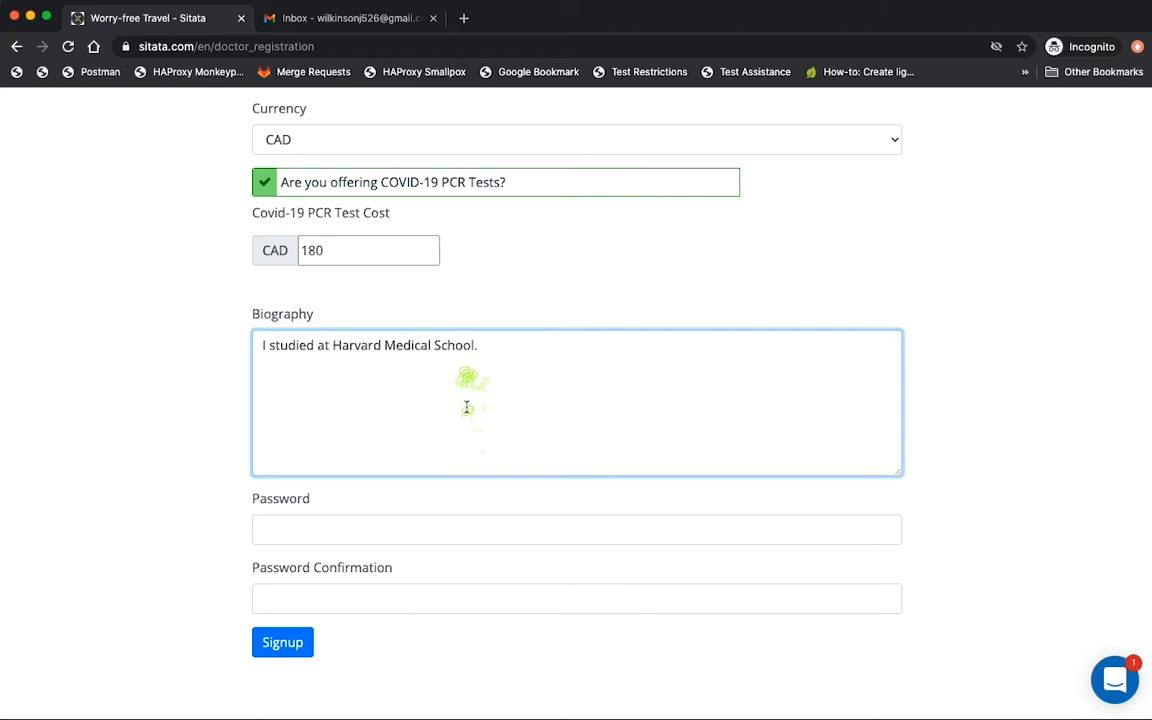
scroll(466, 407, "down", 2)
Enter and confirm the account password, then submit with Signup.
left_click(450, 425)
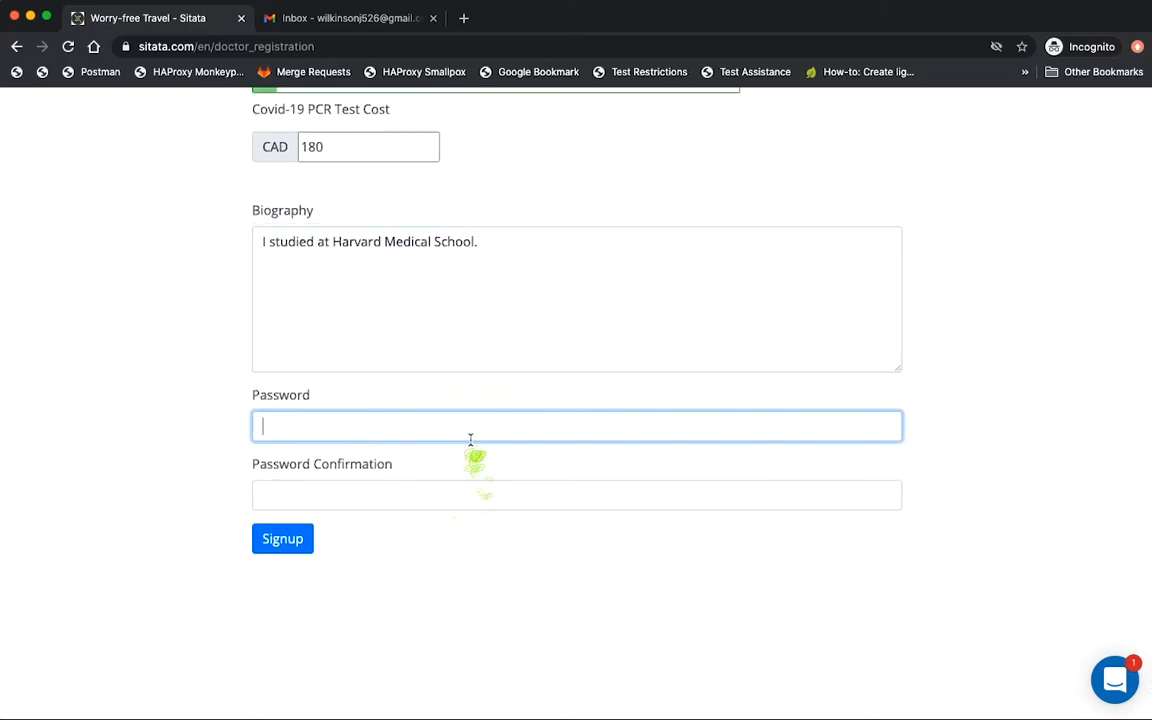
type("p")
key("Tab")
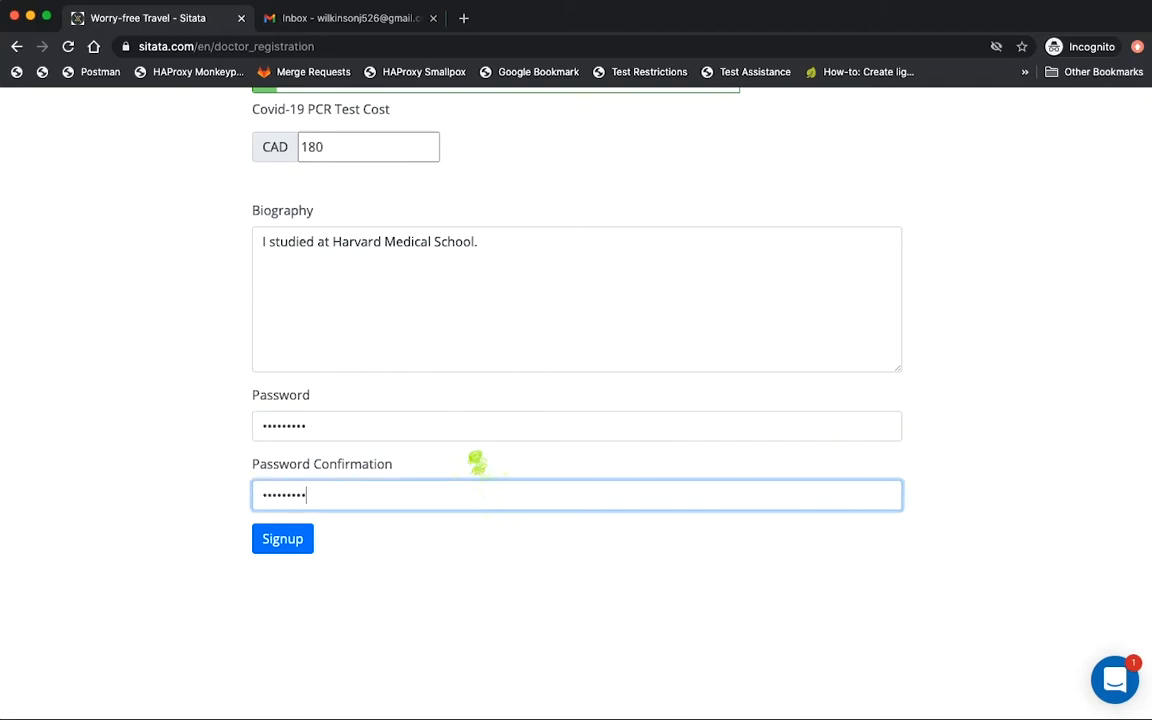
left_click(283, 540)
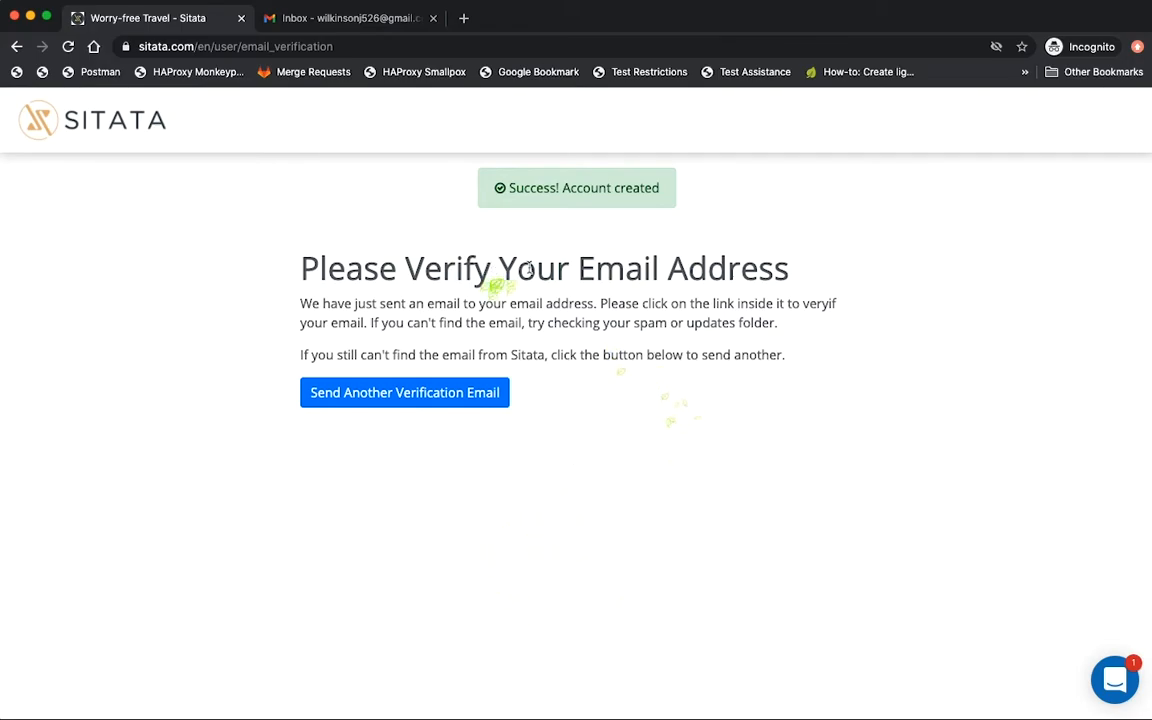
Open Sitata Support's confirmation email in Gmail and follow its 'here' link.
key("ctrl+Tab")
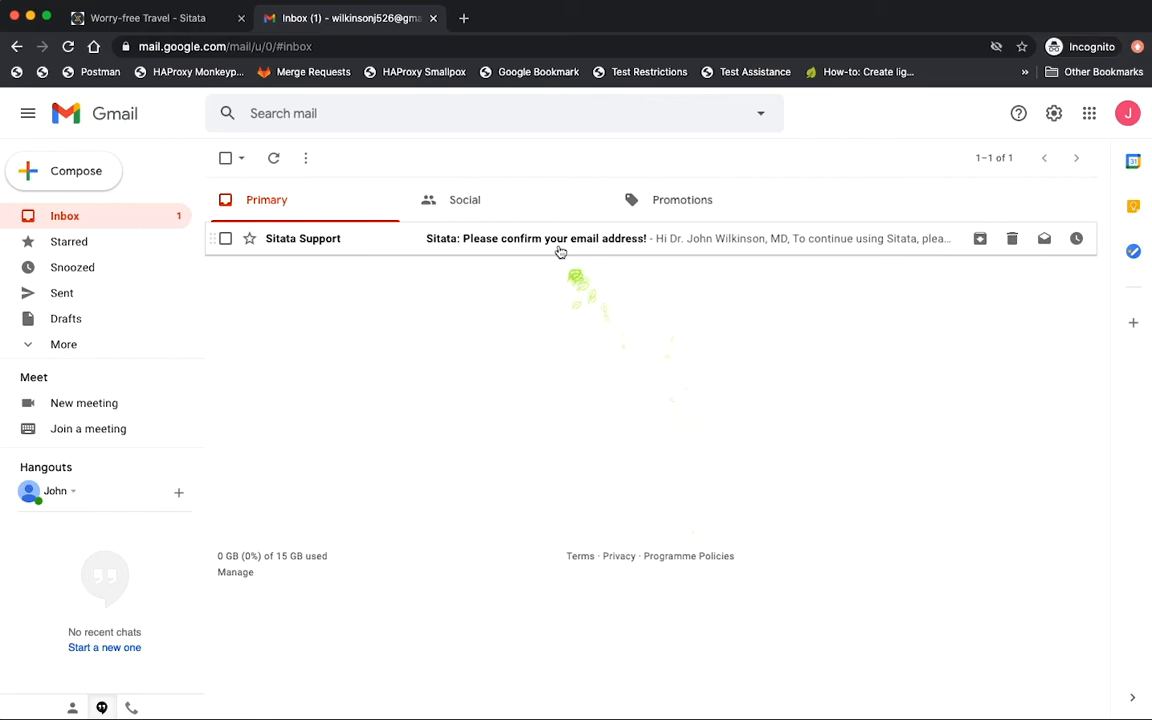
left_click(560, 246)
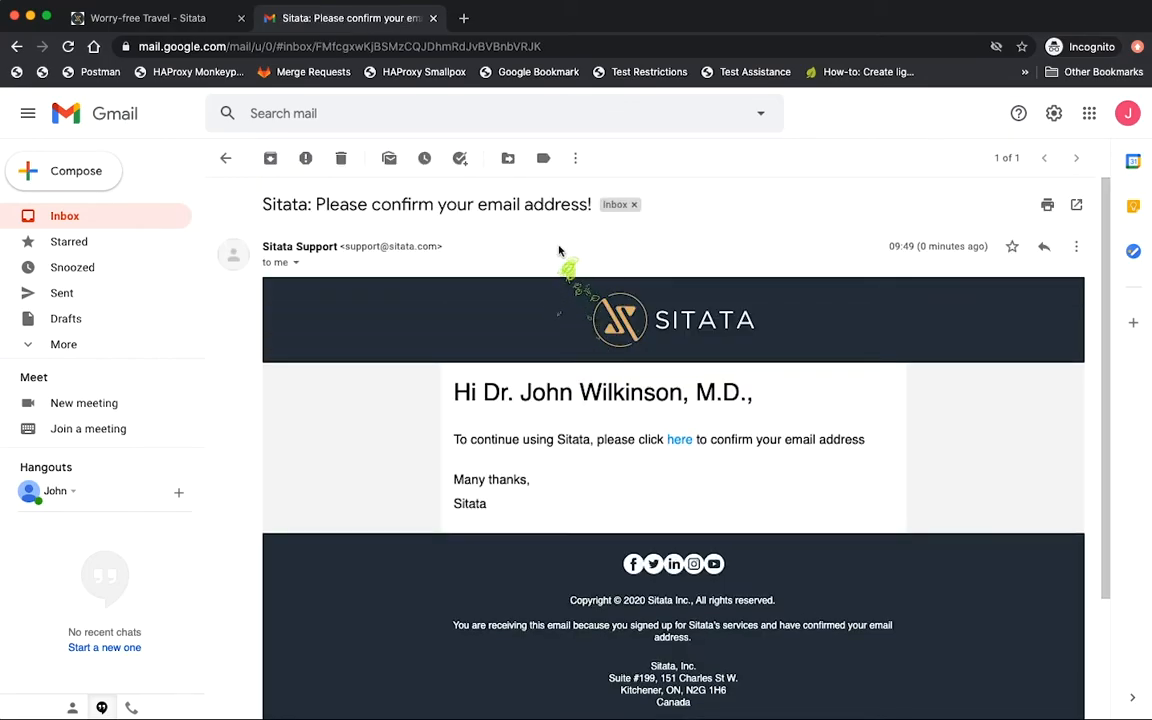
left_click(680, 441)
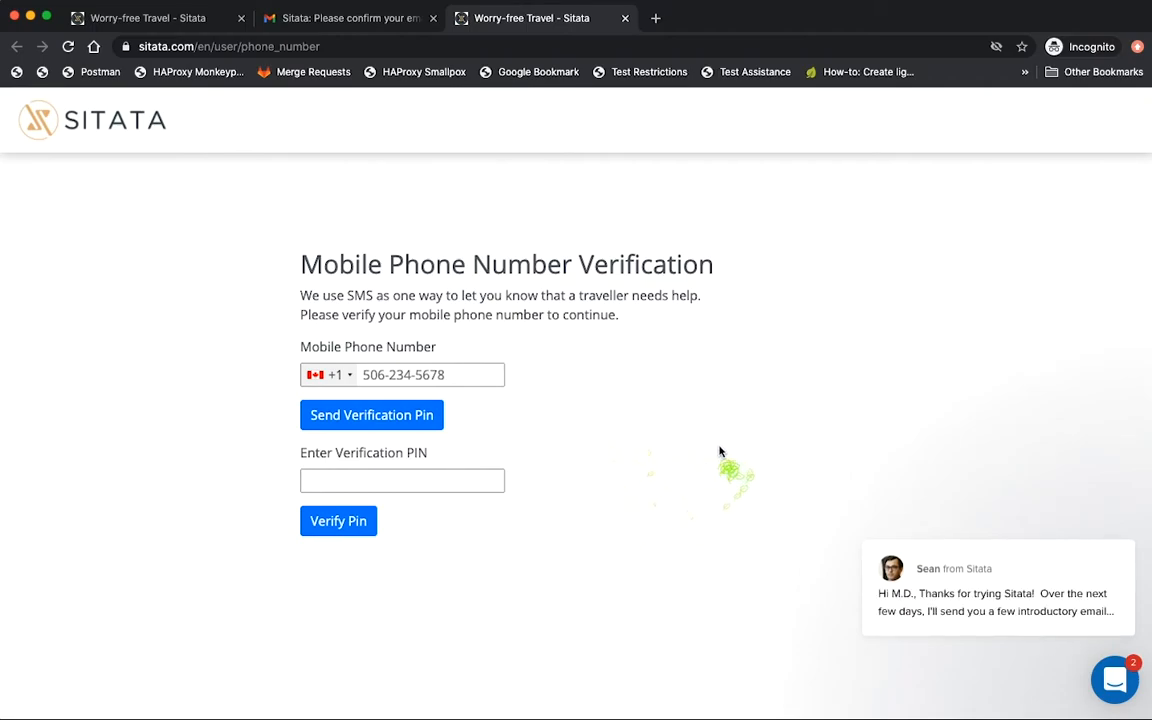
Check the latest Intercom chat conversation for the PIN and submit it with Verify Pin.
scroll(721, 450, "down", 1)
scroll(725, 450, "up", 1)
mouse_move(944, 619)
left_click(1000, 612)
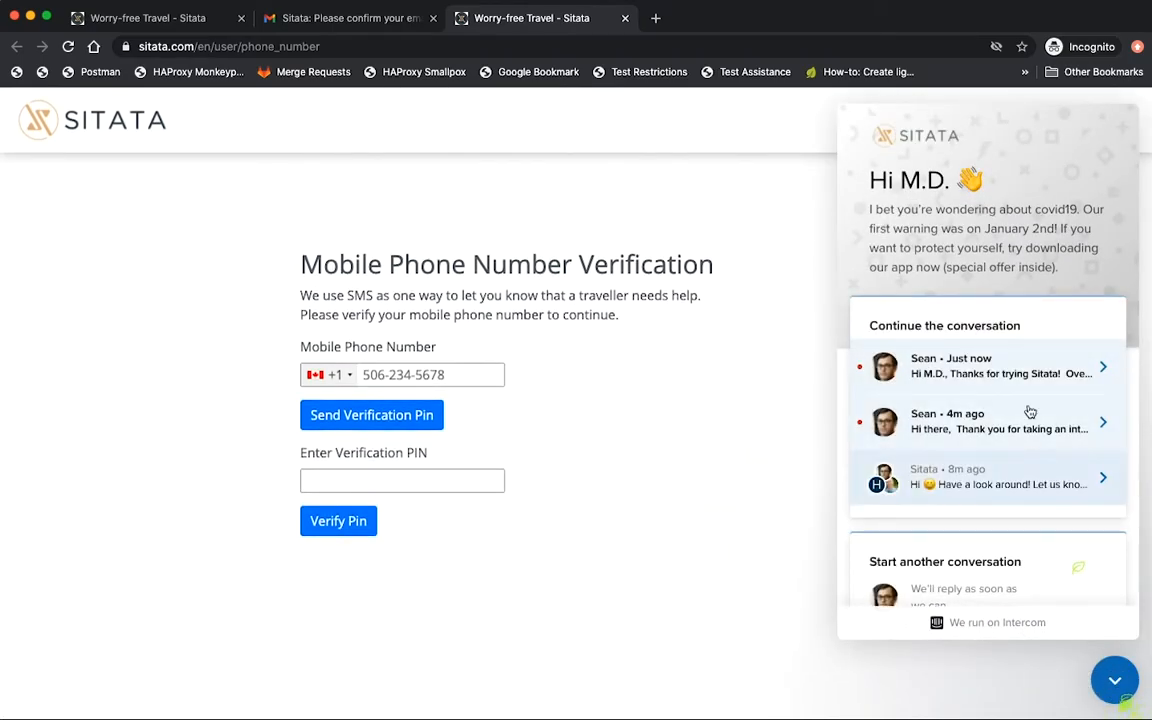
left_click(1025, 372)
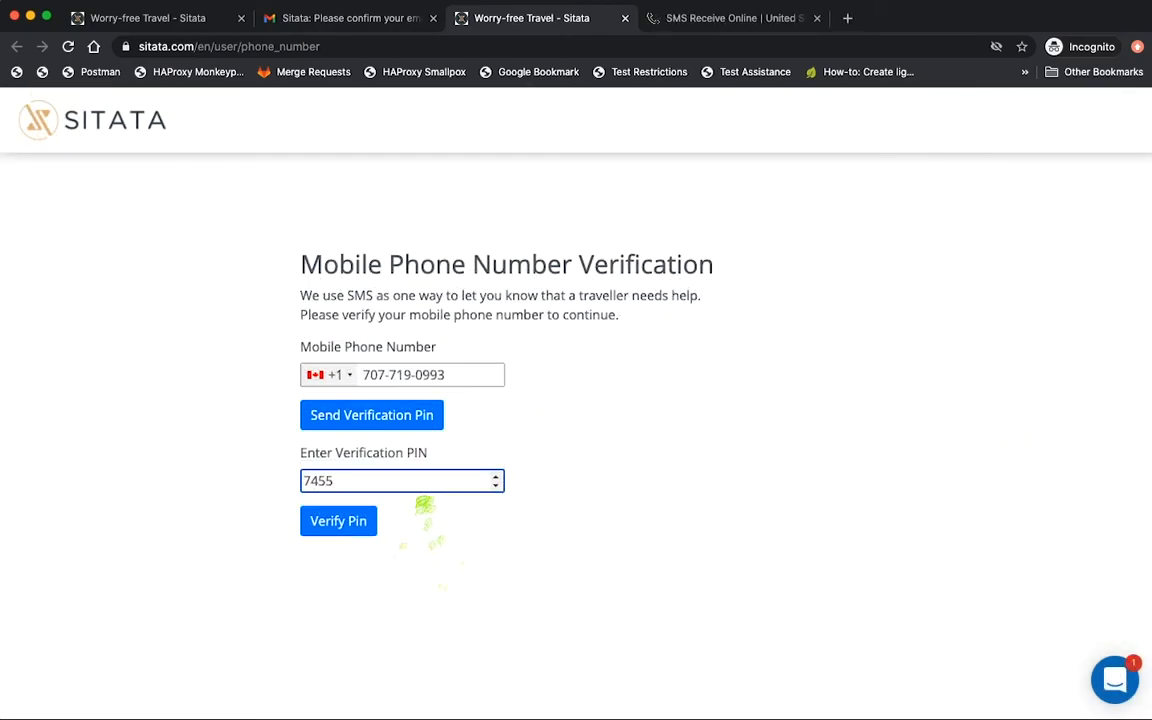
left_click(367, 525)
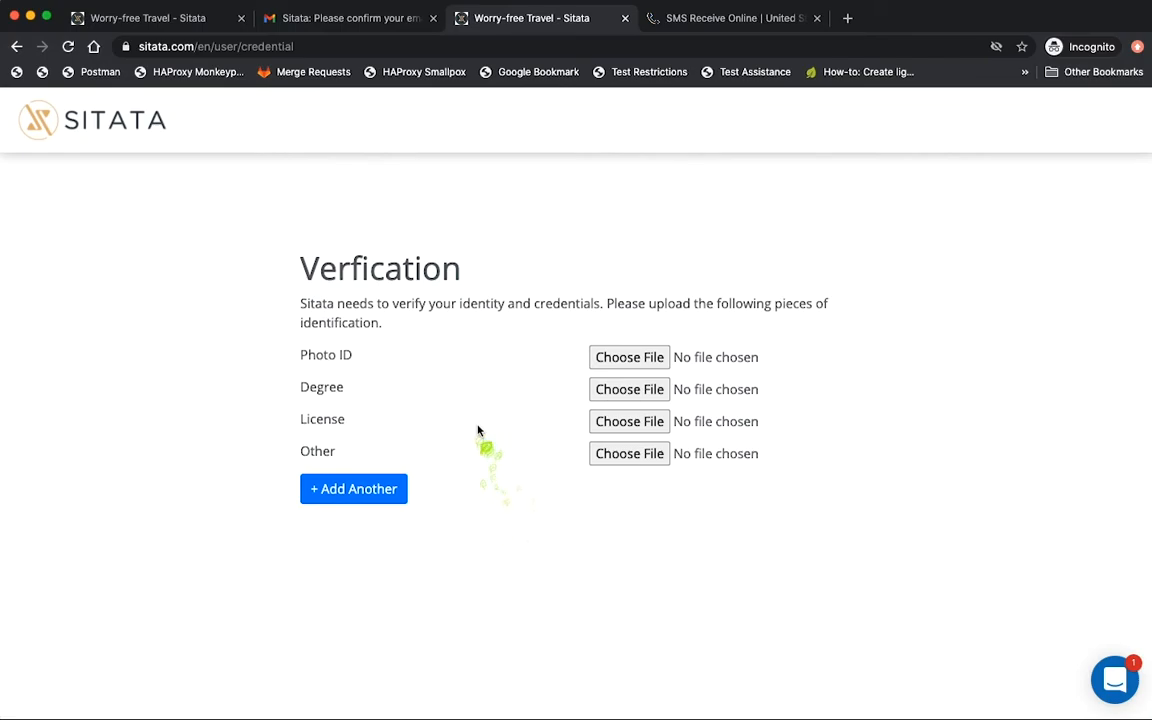
Upload my-license.jpeg as the Photo ID and save.
left_click(620, 357)
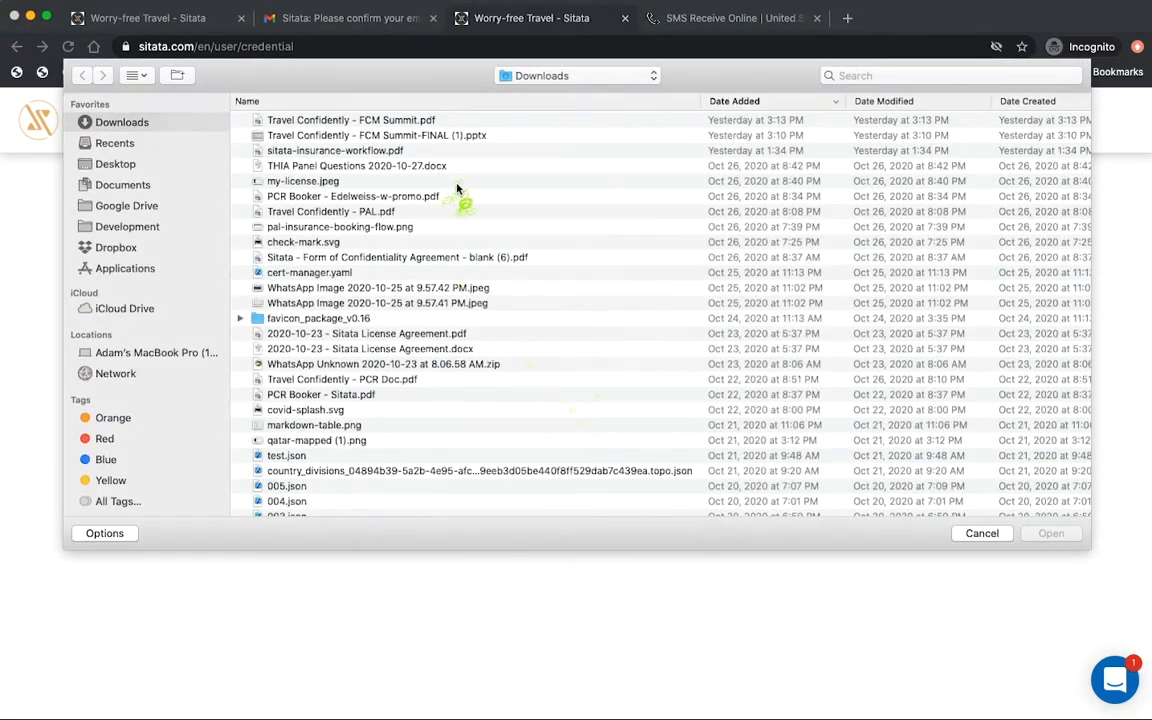
left_click(312, 182)
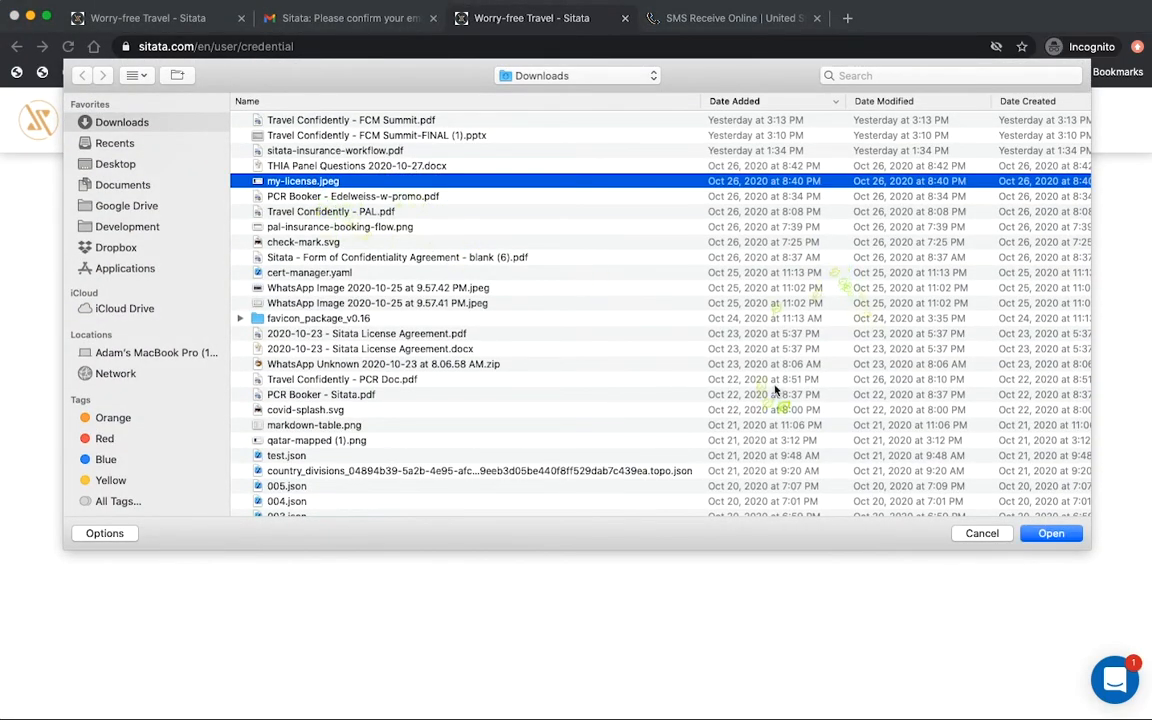
left_click(1051, 533)
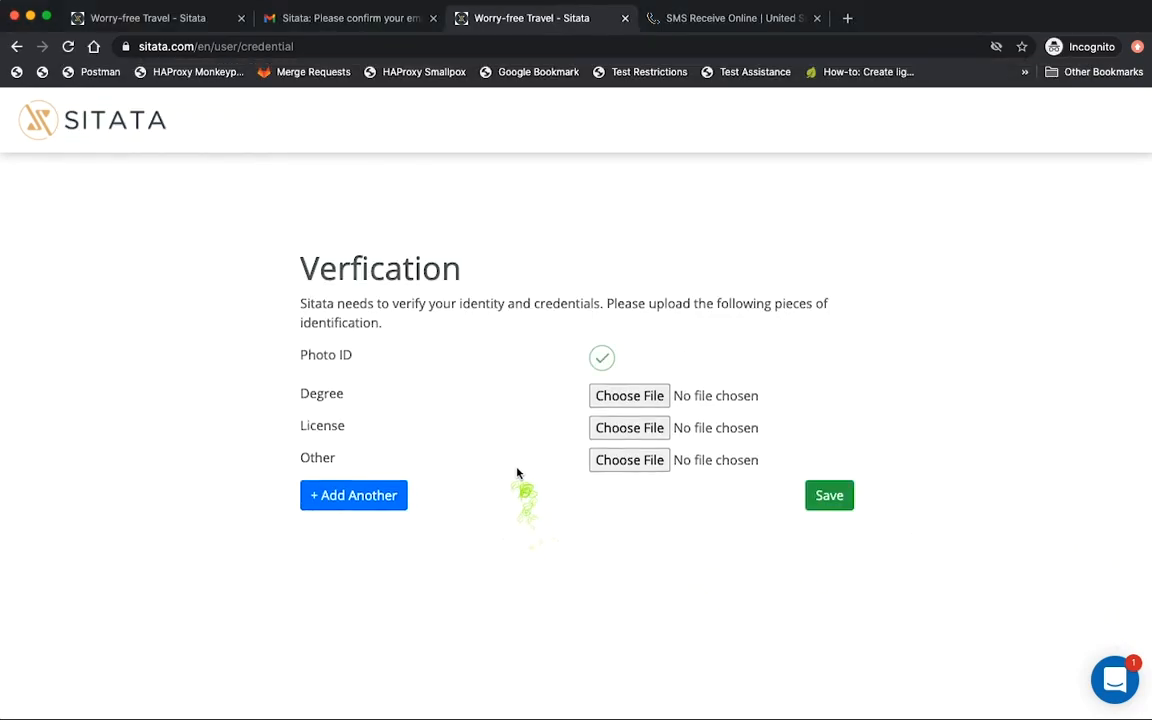
Save the uploaded identification and start reading the practitioner Terms and Conditions.
left_click(820, 497)
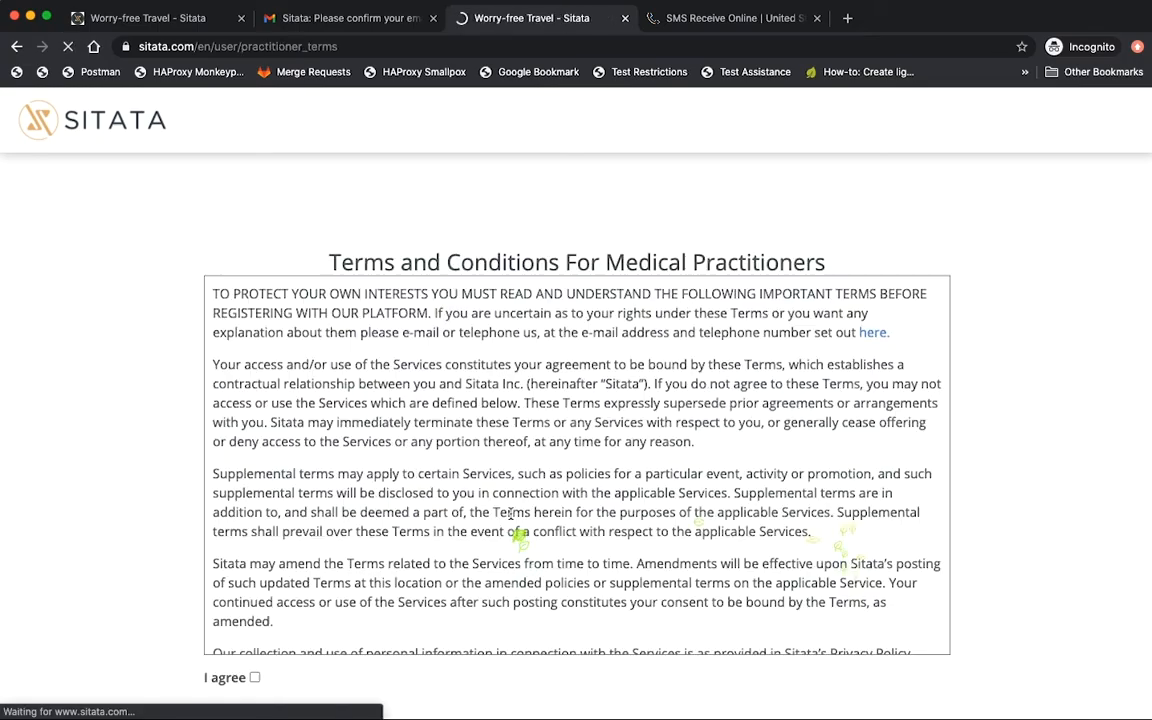
scroll(992, 482, "down", 2)
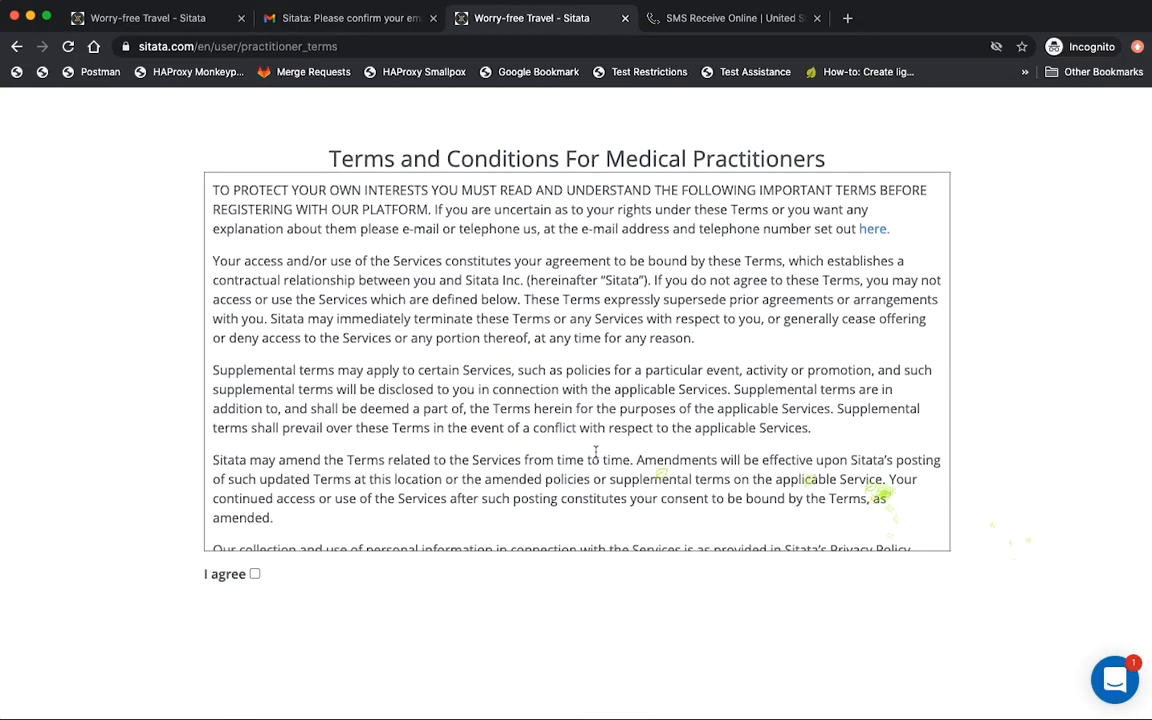
scroll(576, 455, "down", 1)
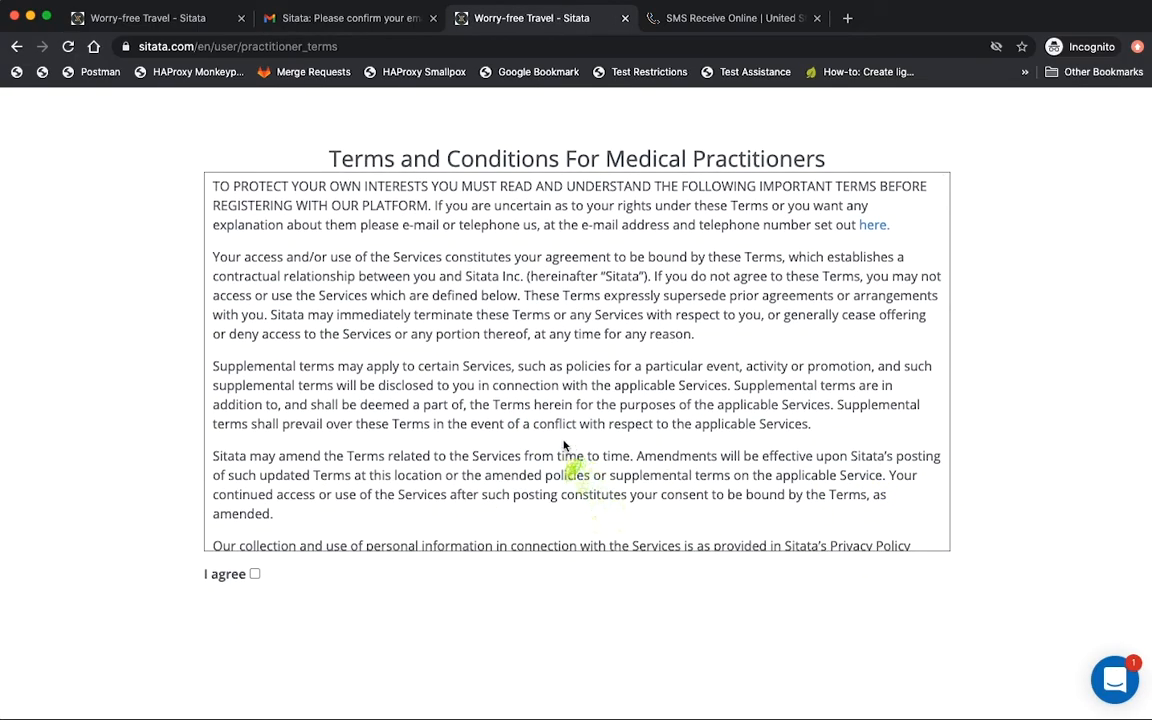
scroll(564, 446, "down", 10)
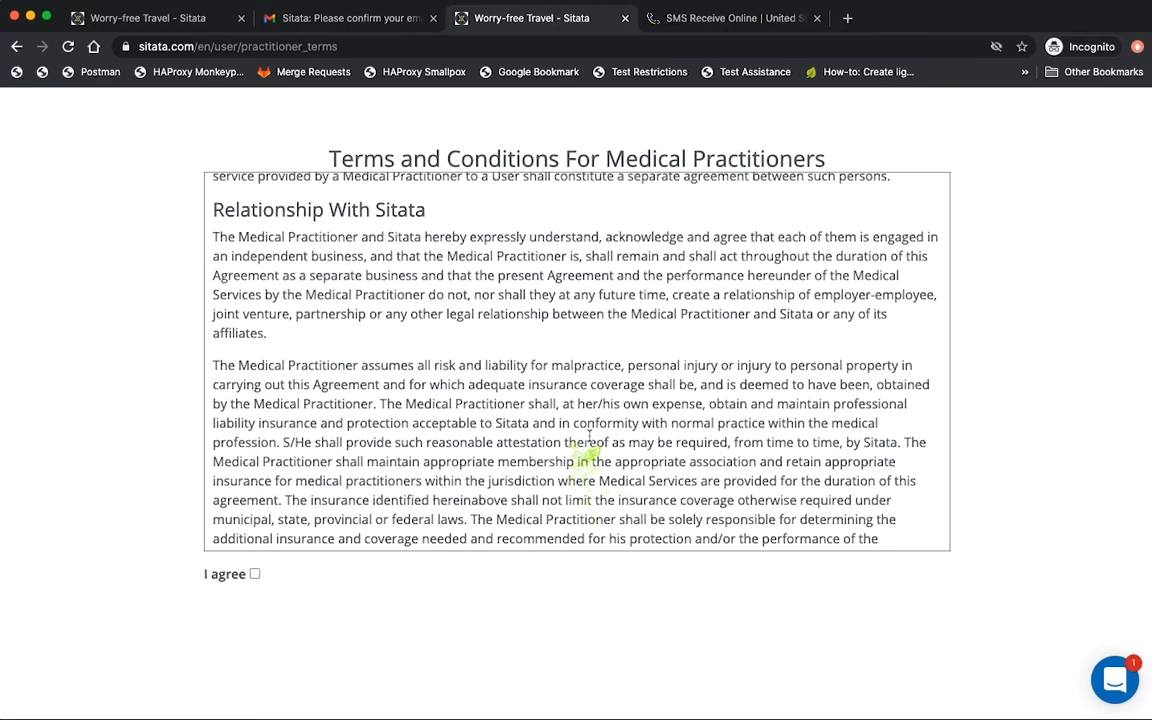
scroll(589, 437, "down", 3)
Finish reading the Medical Practitioner terms, tick I agree, and continue to verification.
scroll(566, 410, "up", 3)
scroll(566, 411, "up", 1)
scroll(566, 411, "down", 15)
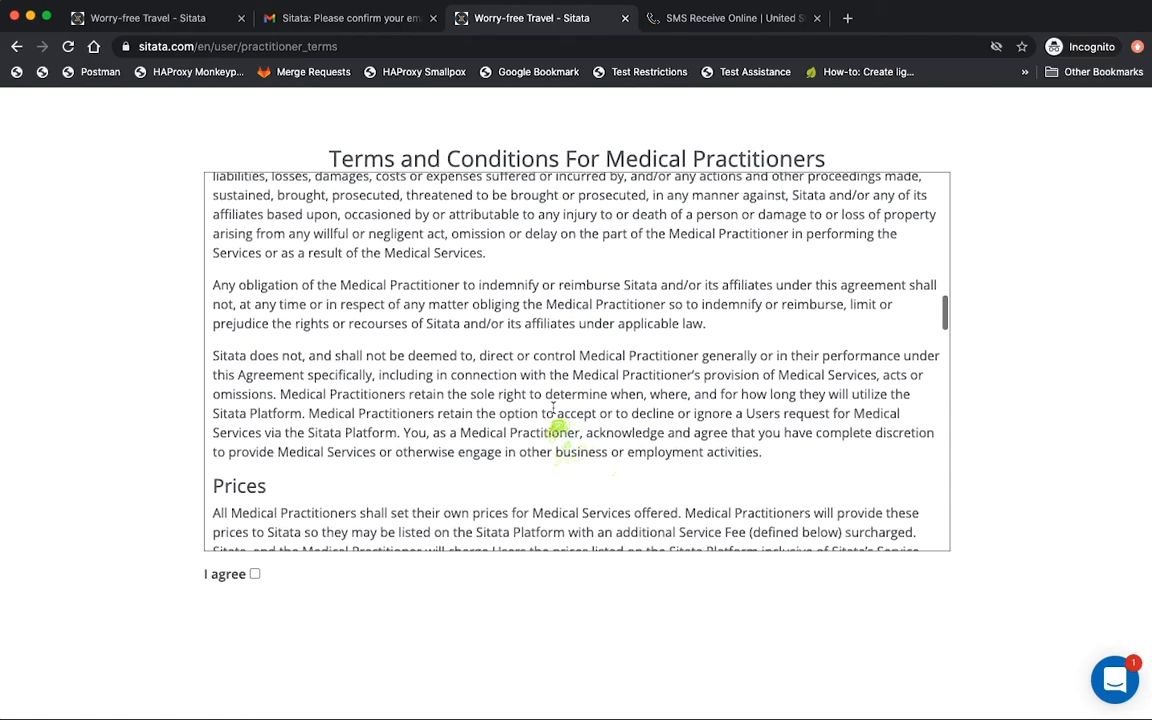
scroll(559, 413, "down", 12)
scroll(553, 410, "down", 10)
scroll(553, 410, "up", 2)
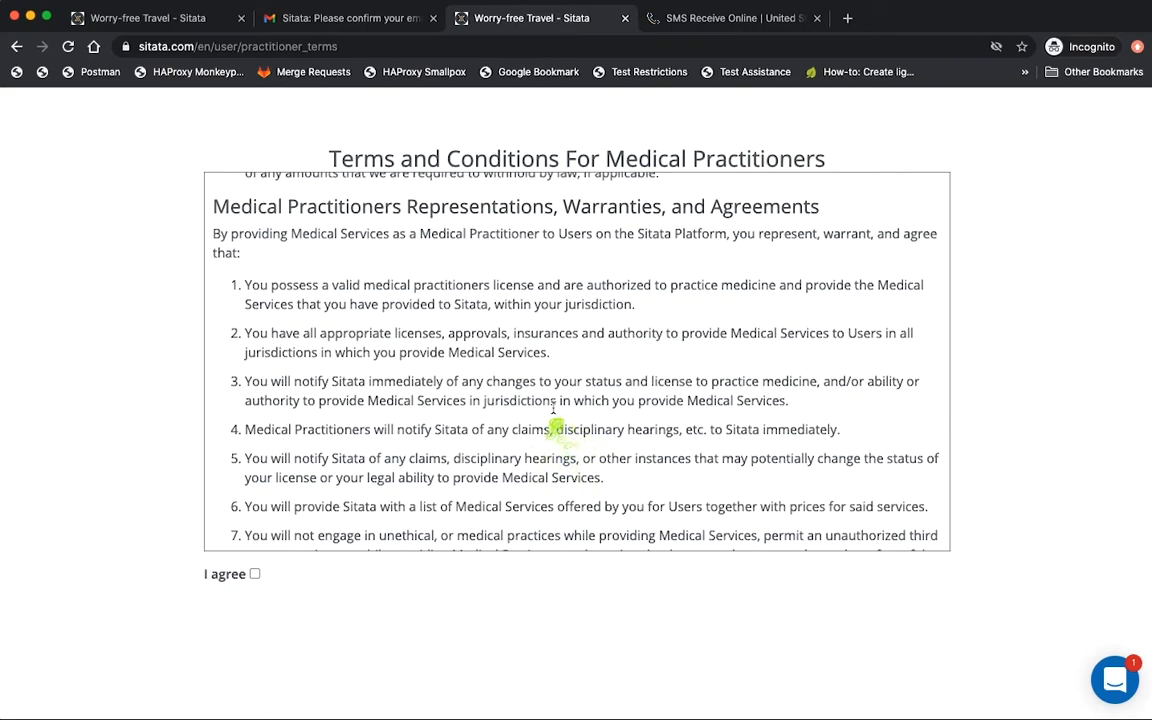
scroll(553, 409, "down", 12)
scroll(553, 409, "down", 8)
left_click(256, 566)
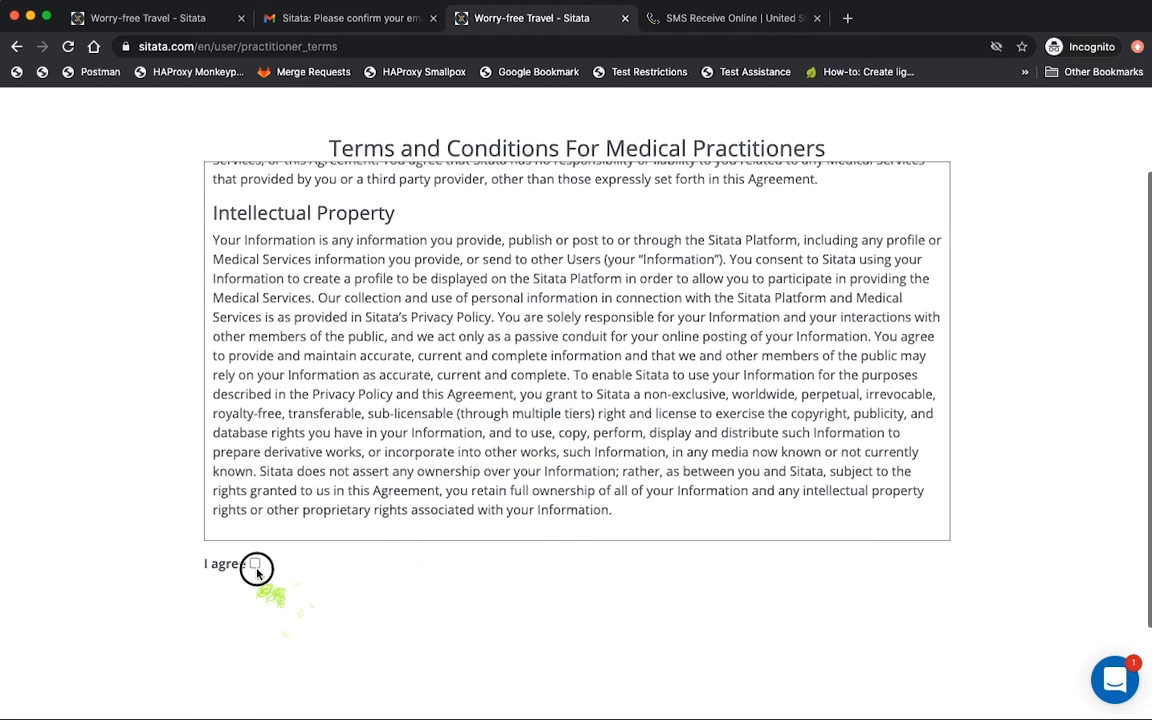
left_click(895, 572)
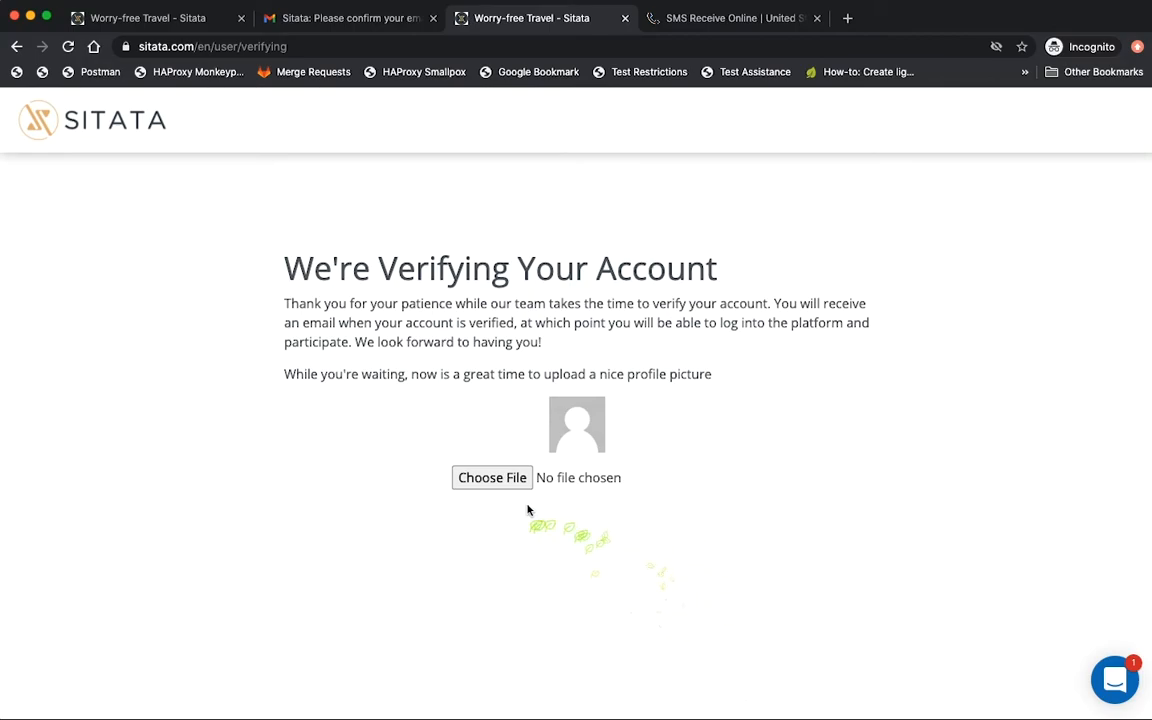
Load a photo as the profile picture, narrow the crop box around the face, and submit it.
scroll(517, 490, "down", 1)
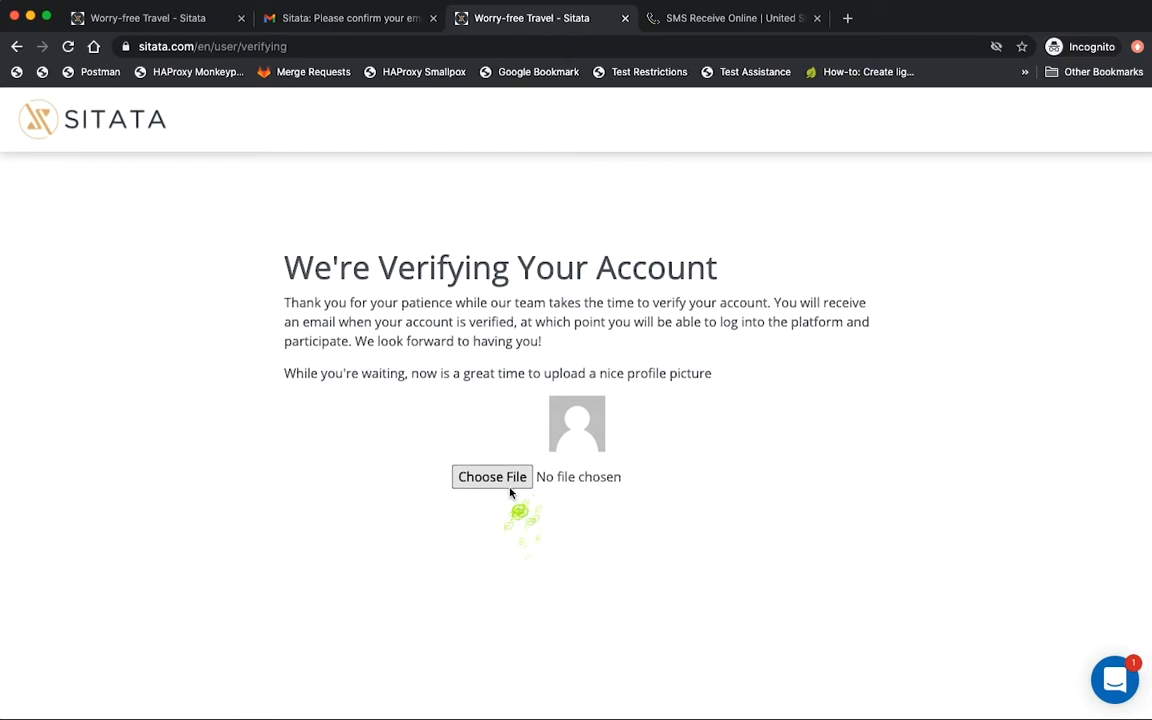
left_click(516, 480)
double_click(288, 124)
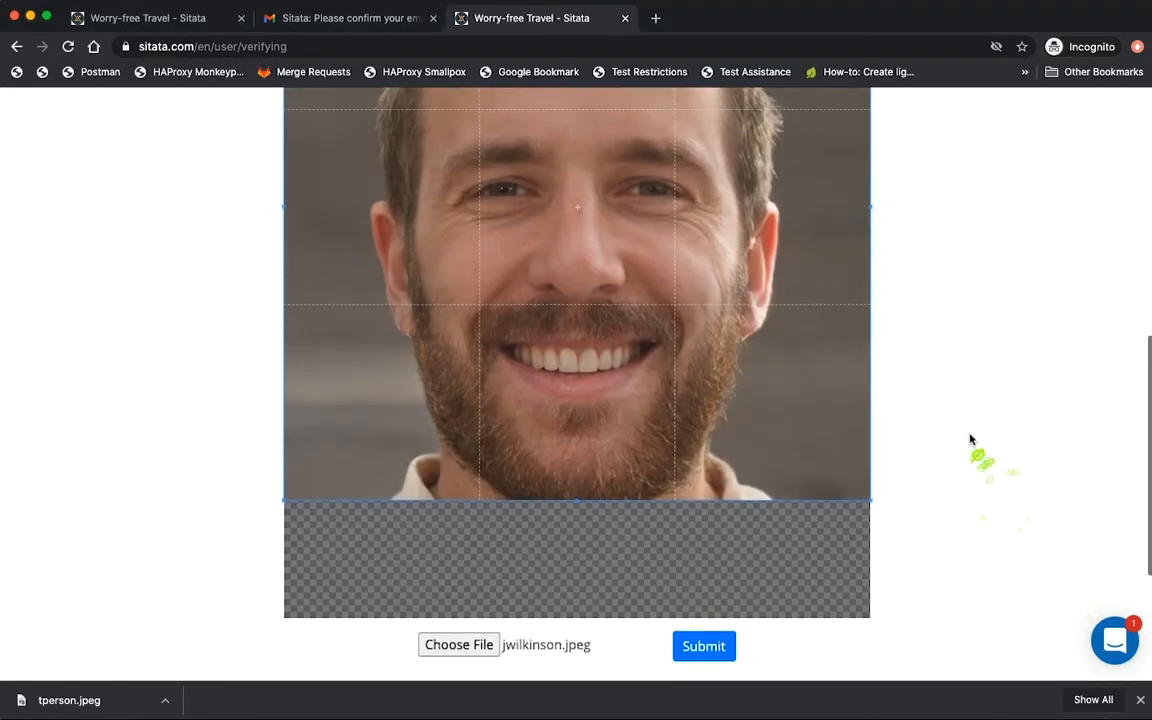
scroll(969, 439, "up", 3)
left_click_drag(869, 170, 768, 178)
scroll(967, 288, "down", 2)
scroll(910, 370, "up", 2)
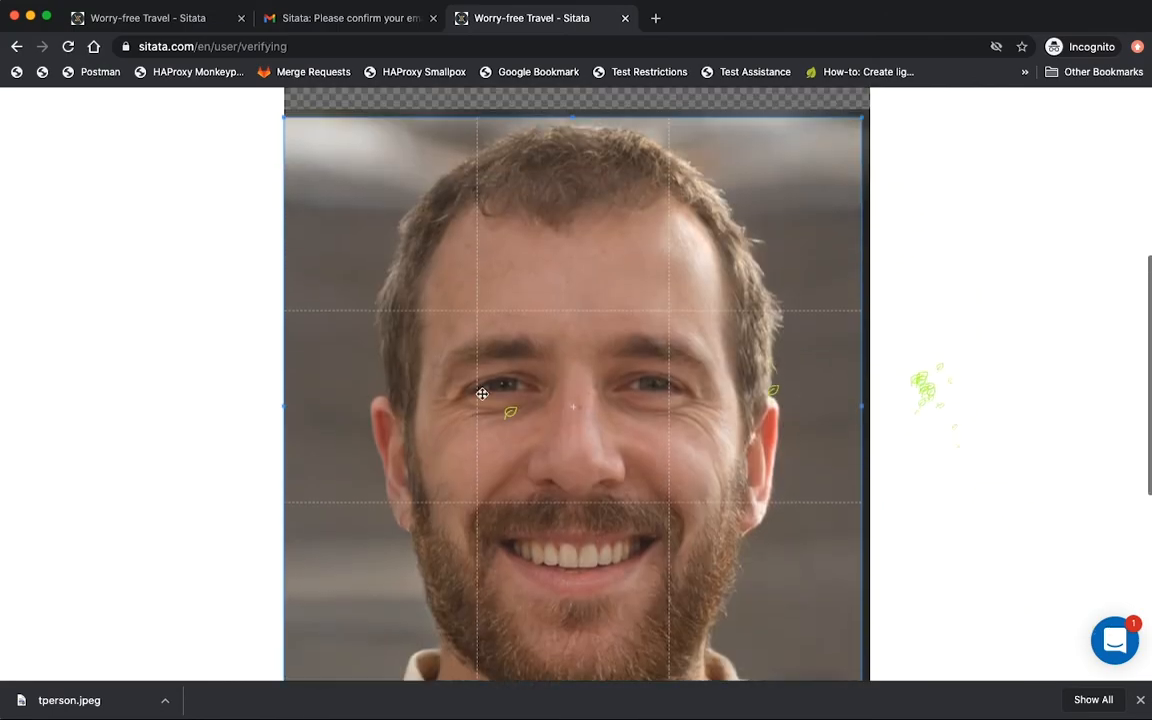
scroll(977, 391, "down", 4)
left_click(700, 540)
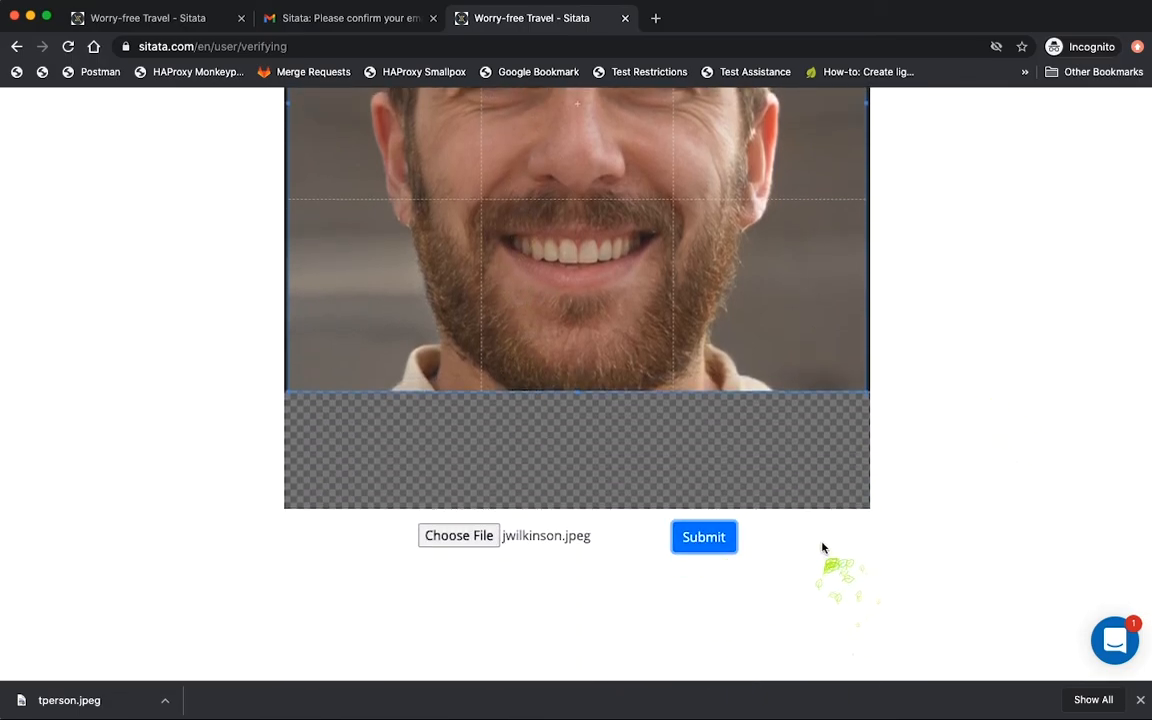